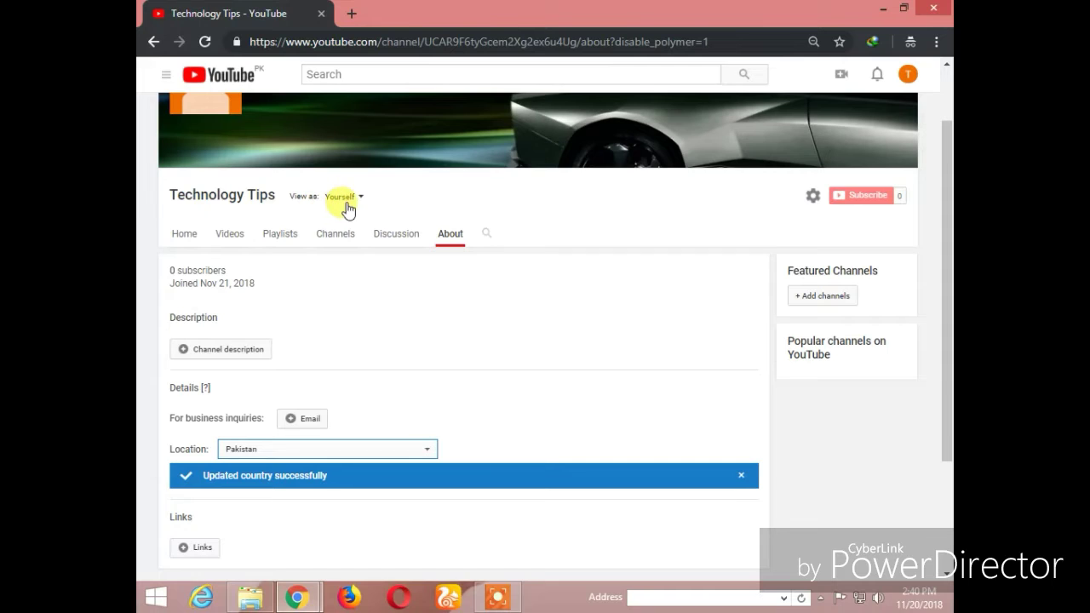
# Step: Open the View as options on the channel's About page
pyautogui.click(359, 203)
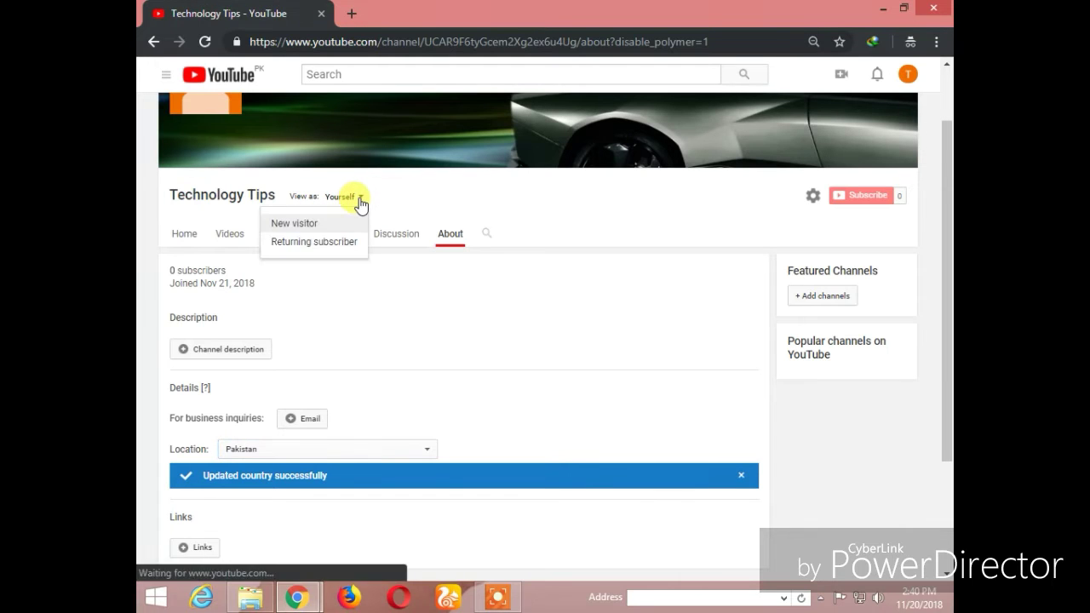
# Step: View the Technology Tips channel as a new visitor and switch to its HOME tab
pyautogui.click(312, 225)
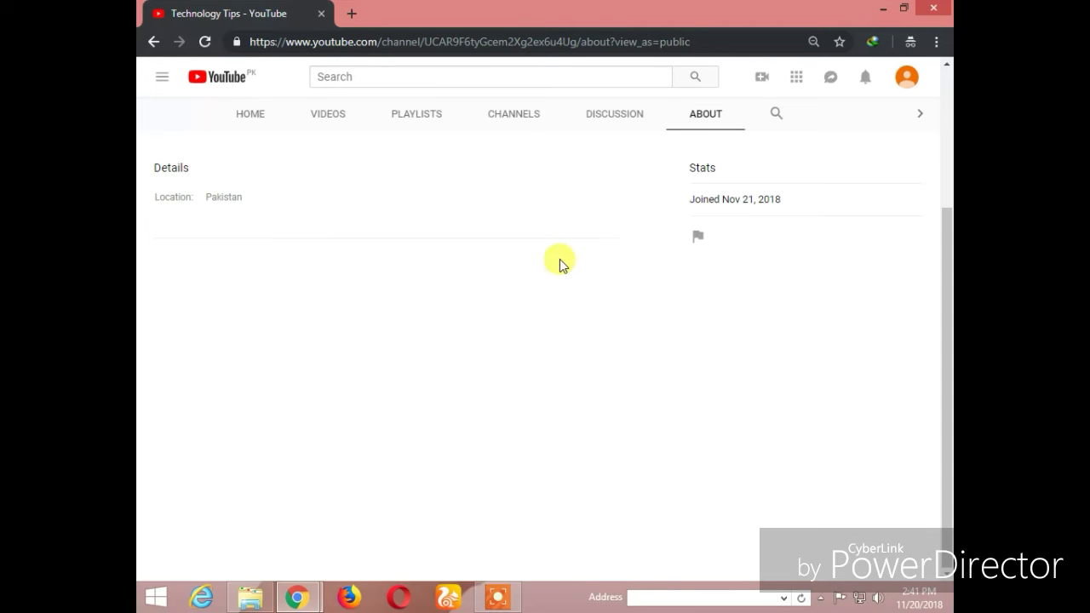
pyautogui.moveTo(945, 341); pyautogui.dragTo(944, 200)
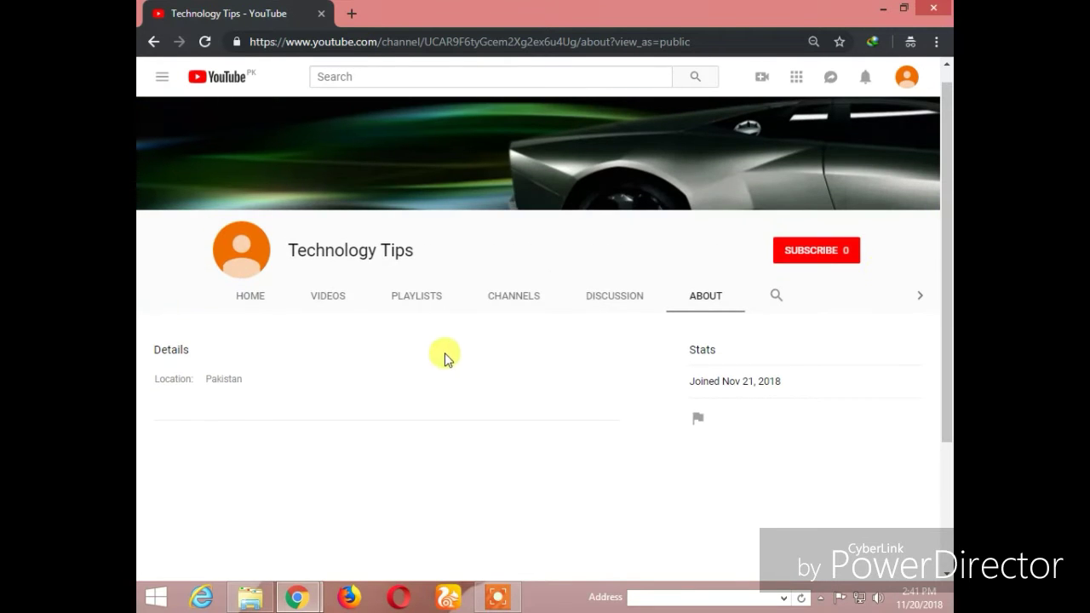
pyautogui.click(262, 298)
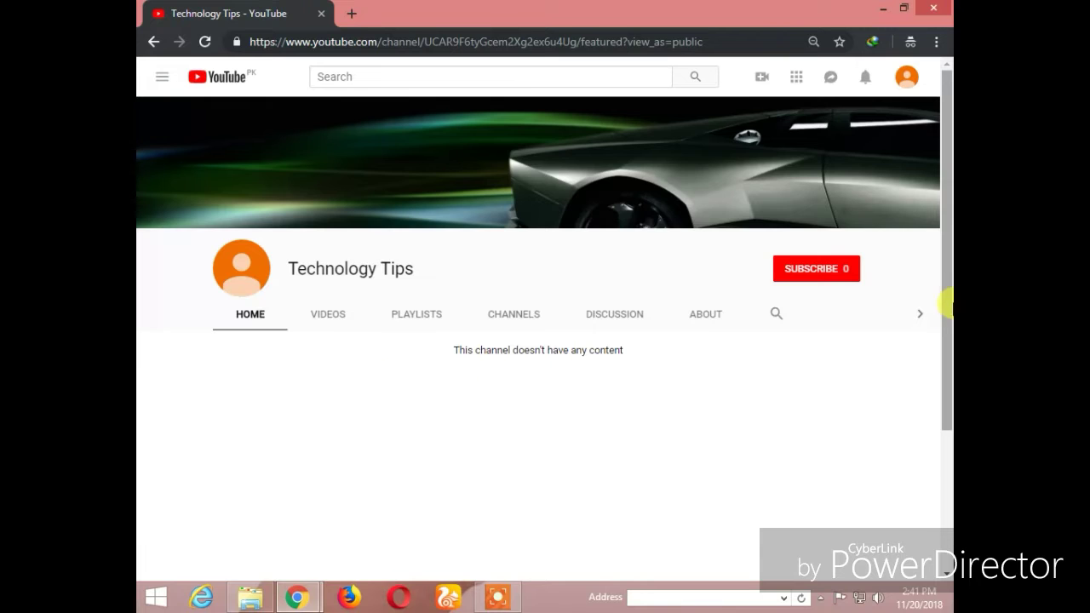
pyautogui.scroll(-1, 945, 305)
pyautogui.scroll(1, 944, 309)
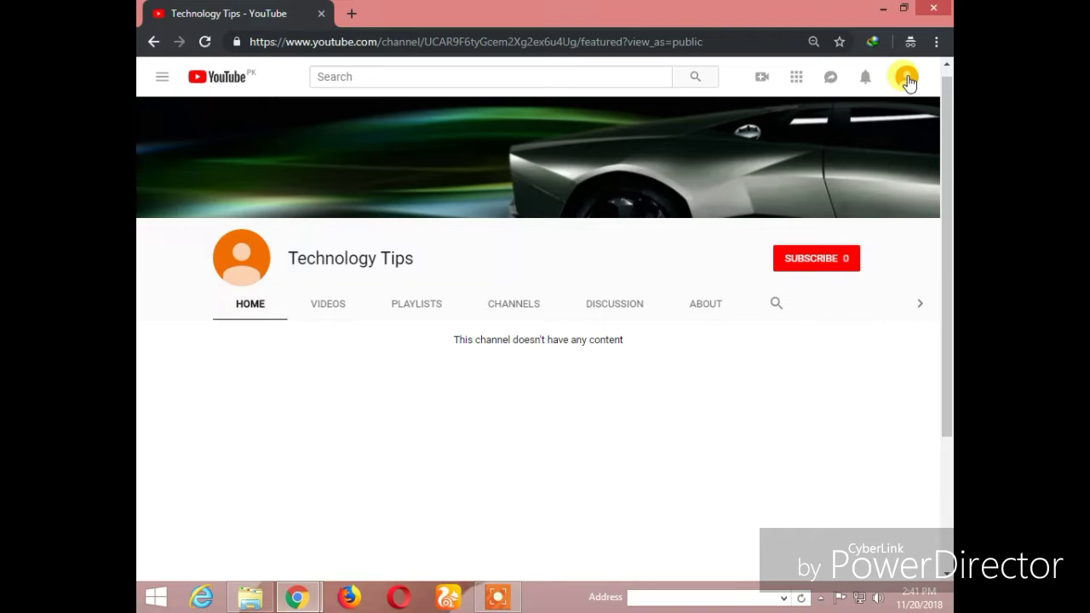
# Step: From the avatar menu's Settings, go to 'View additional features' under Your account
pyautogui.click(909, 81)
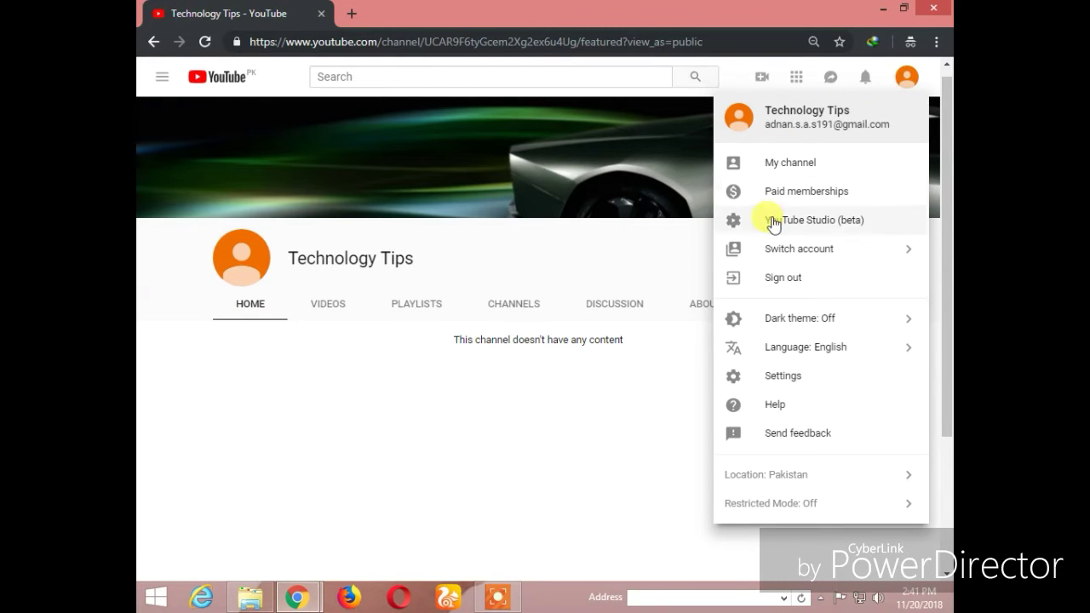
pyautogui.click(771, 380)
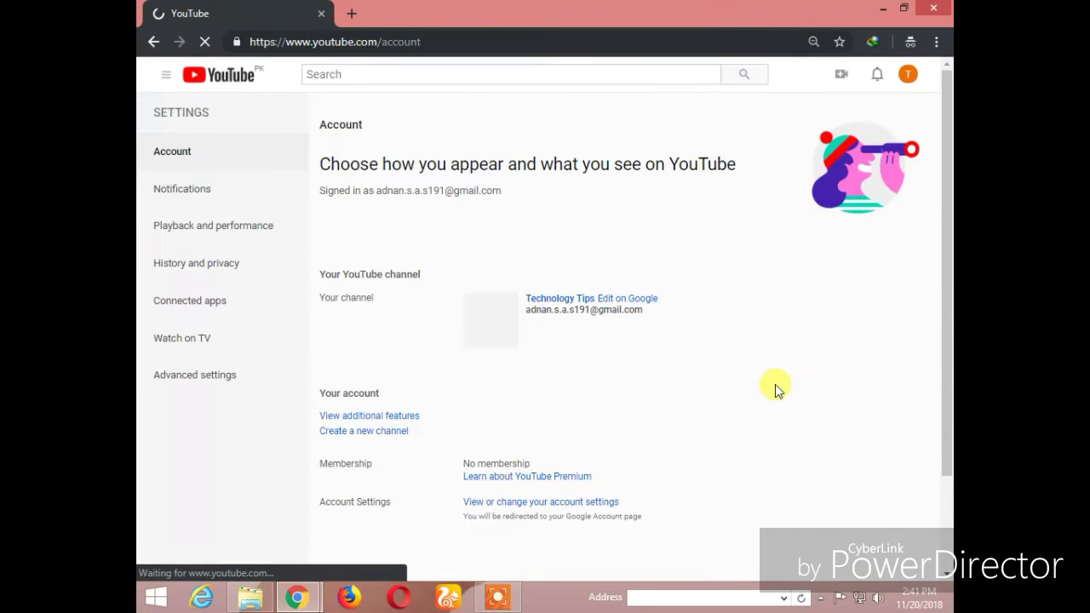
pyautogui.click(393, 417)
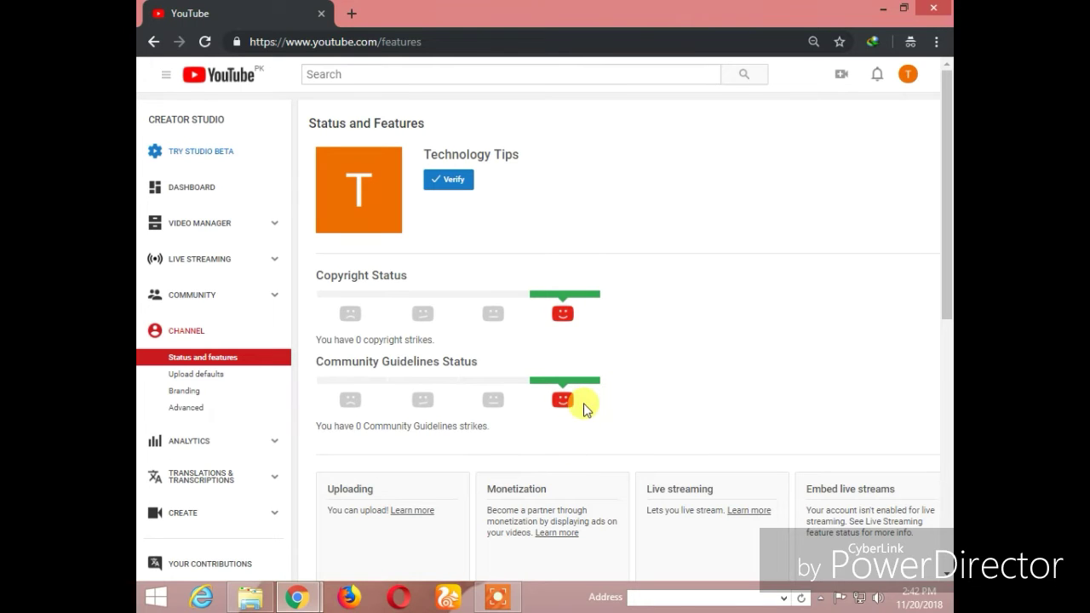
# Step: Start account verification and request the code by text to the account's phone number
pyautogui.click(456, 183)
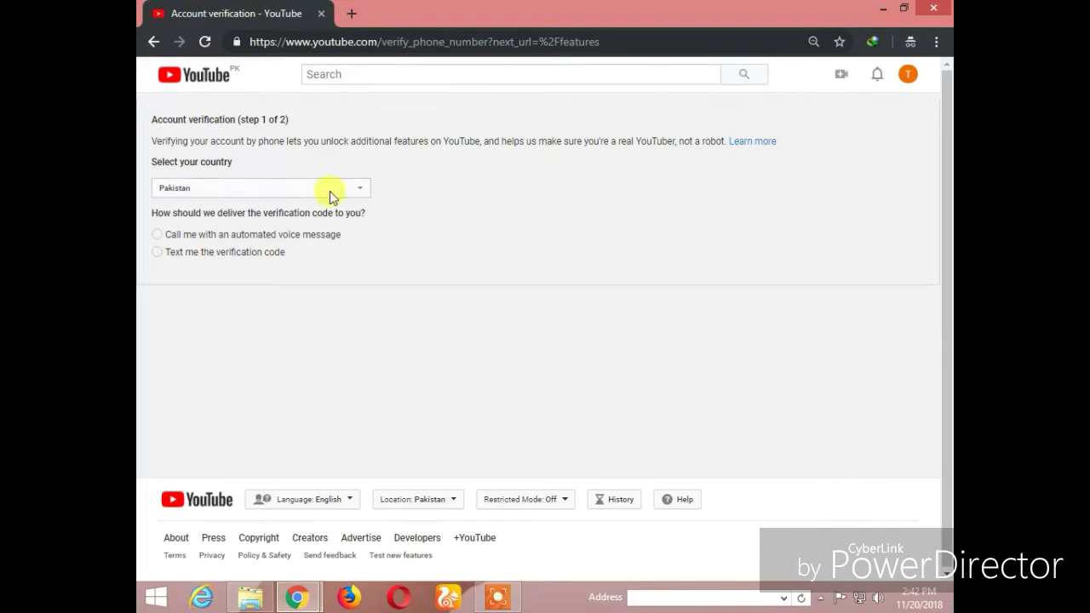
pyautogui.click(162, 254)
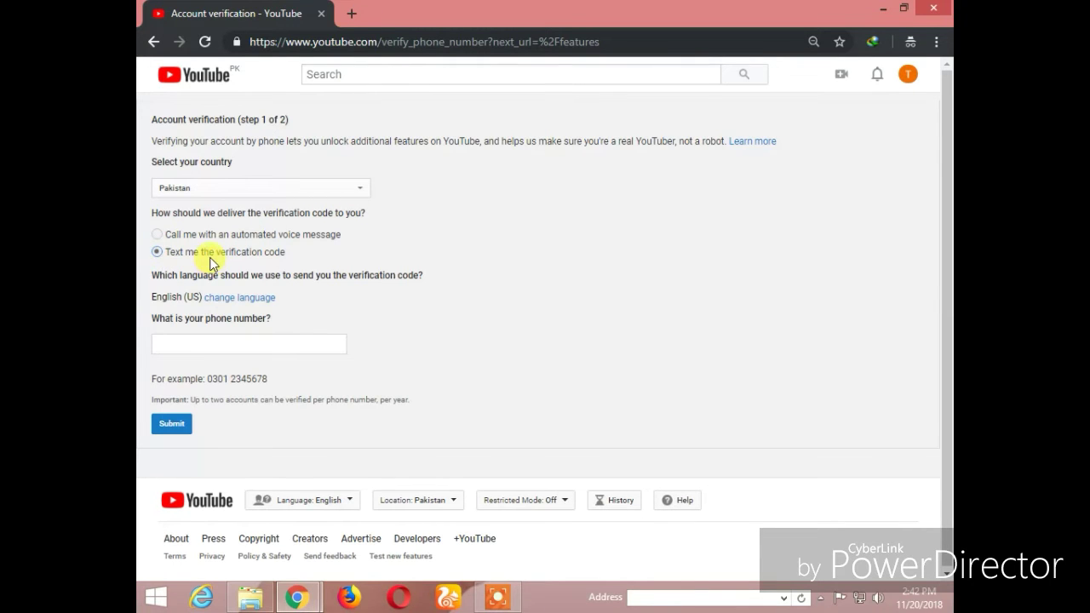
pyautogui.click(233, 342)
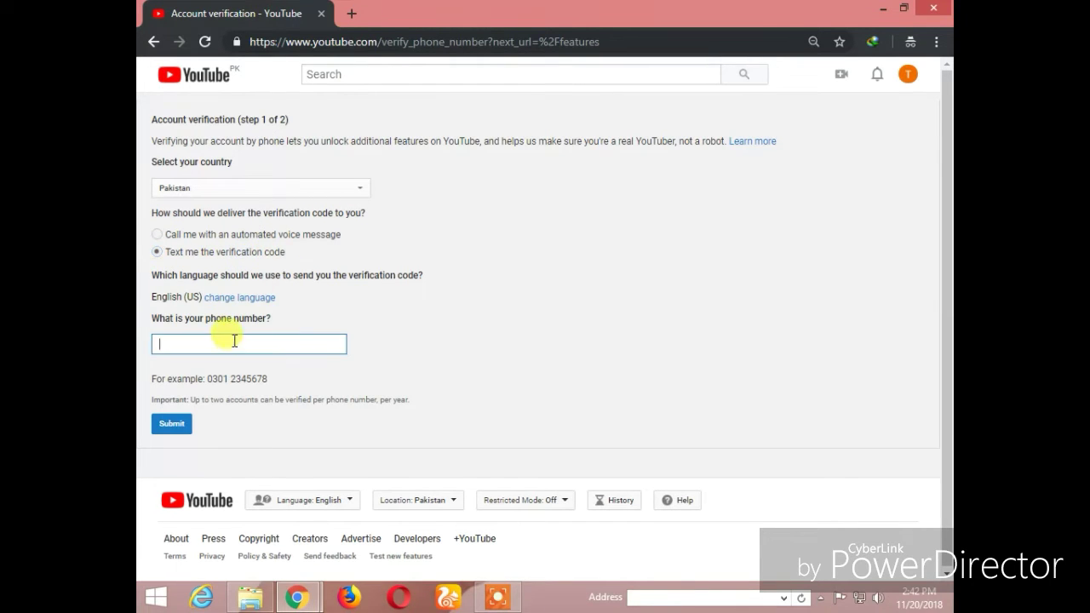
pyautogui.click(171, 423)
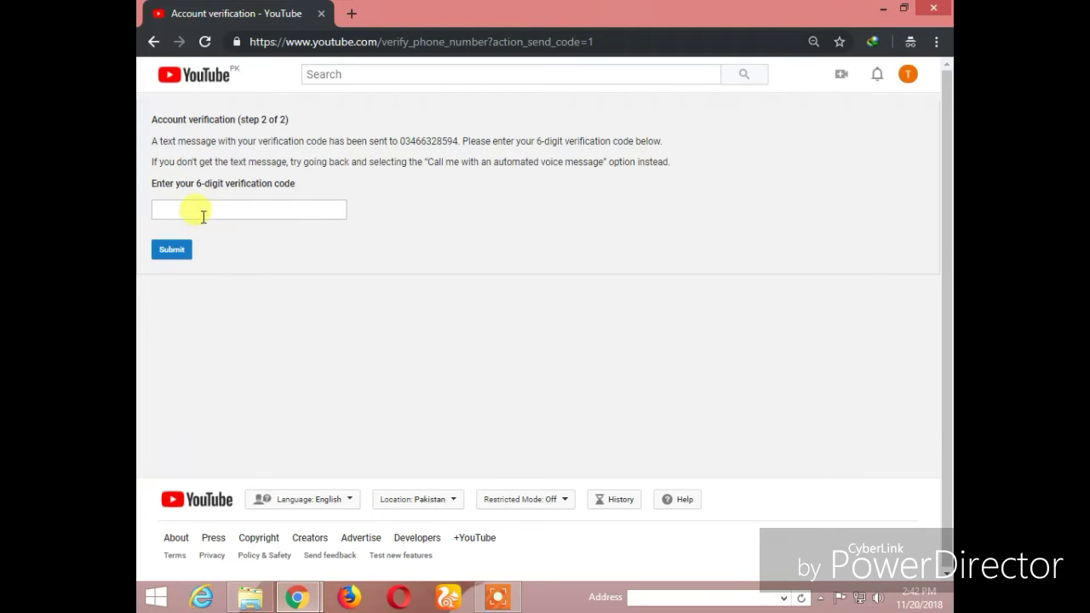
# Step: Submit the received 6-digit verification code and continue back to Status and Features
pyautogui.click(203, 208)
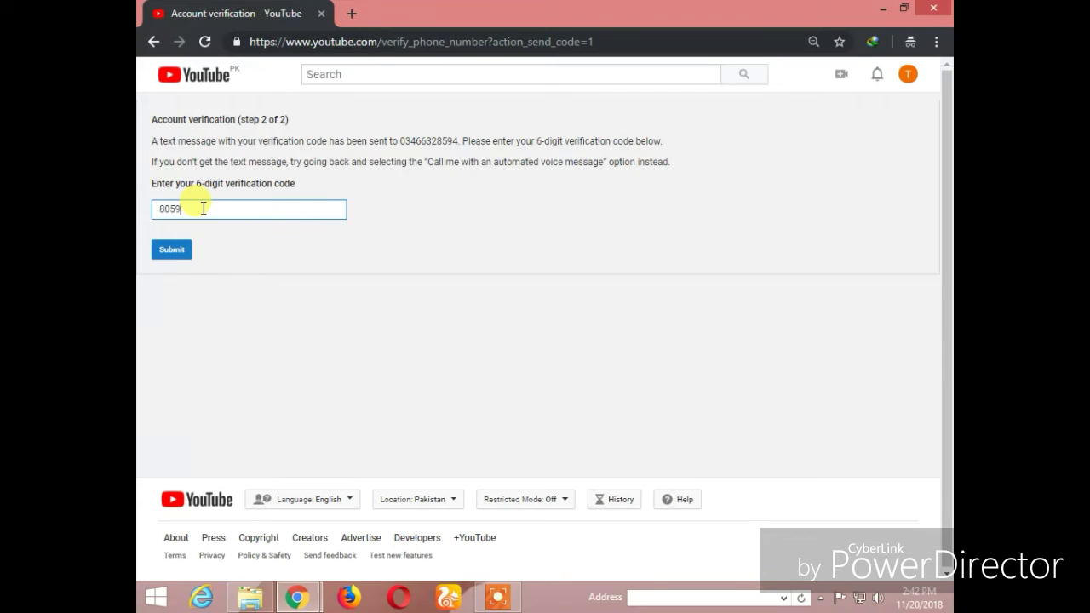
pyautogui.click(171, 253)
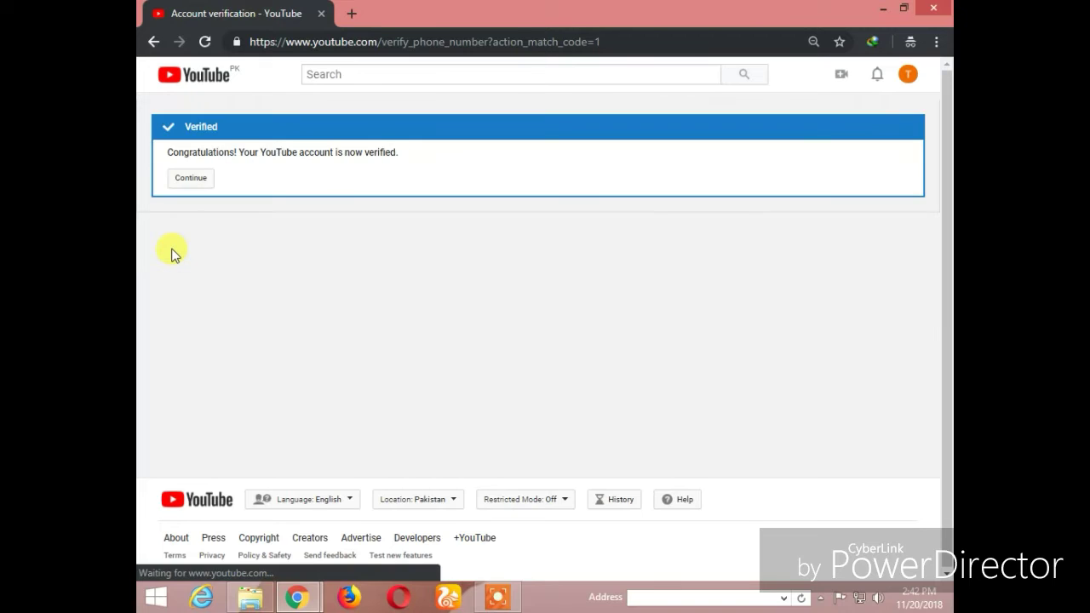
pyautogui.click(189, 181)
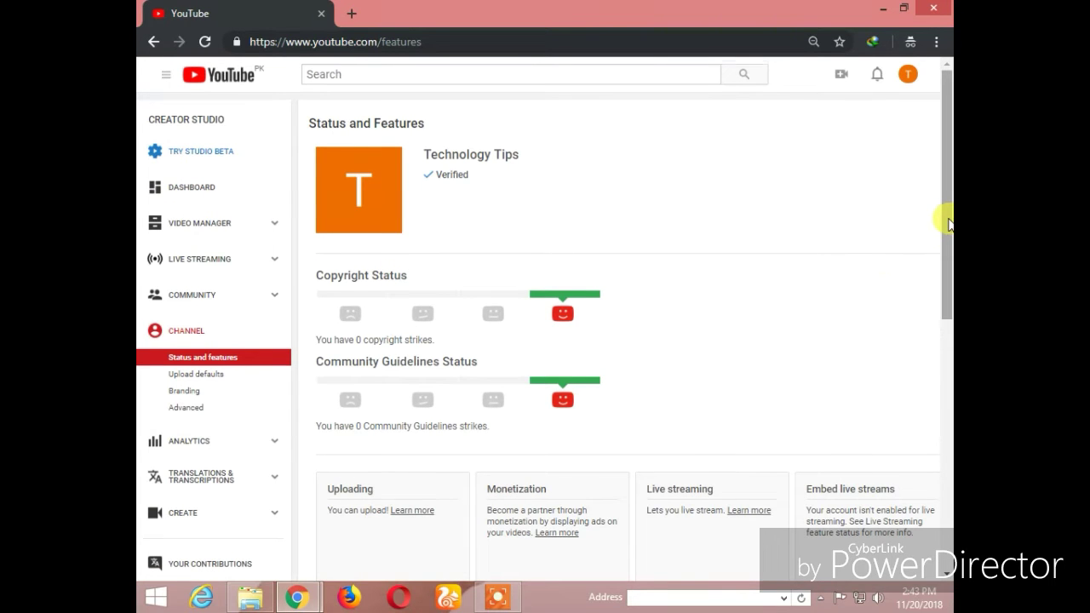
# Step: Set upload defaults to Unlisted, Science & Technology category, and Standard YouTube License
pyautogui.moveTo(948, 224)
pyautogui.mouseDown()
pyautogui.moveTo(945, 401)
pyautogui.moveTo(947, 232)
pyautogui.mouseUp()
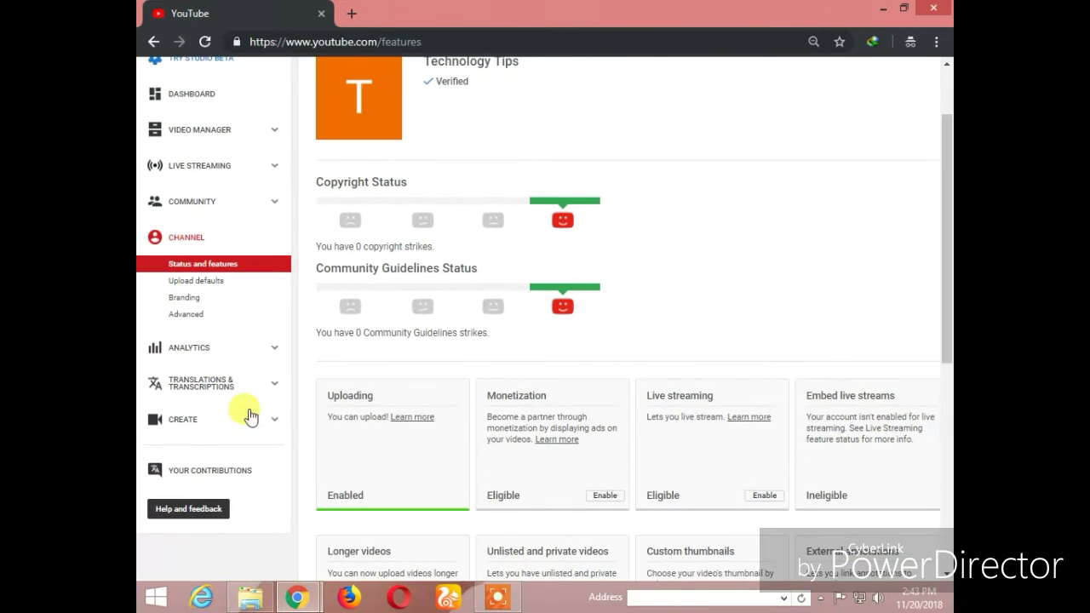
pyautogui.click(207, 285)
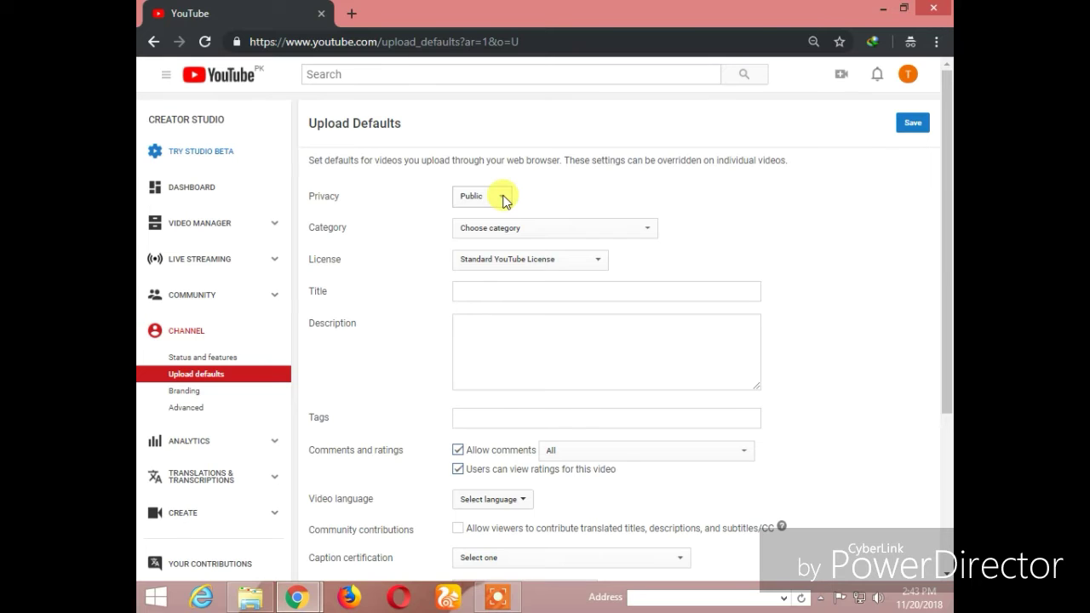
pyautogui.click(503, 199)
pyautogui.click(477, 220)
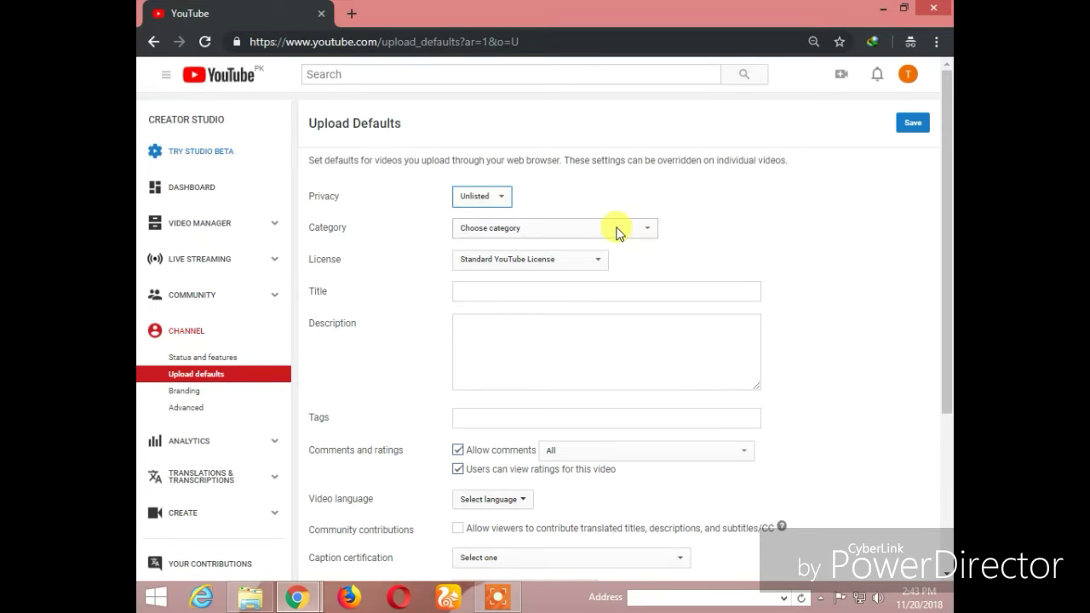
pyautogui.click(643, 232)
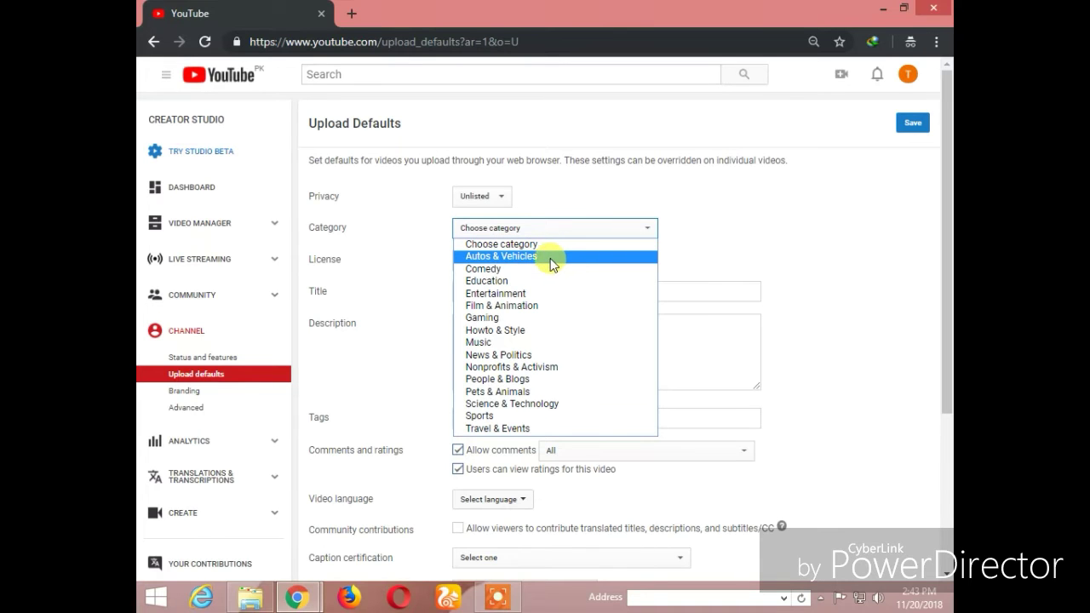
pyautogui.click(506, 403)
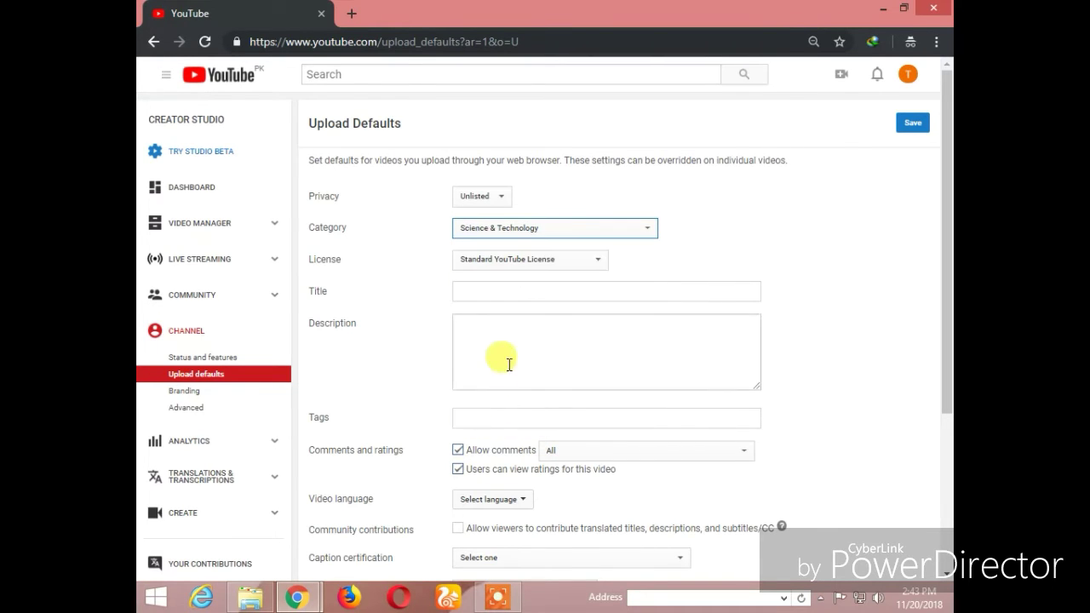
pyautogui.click(596, 262)
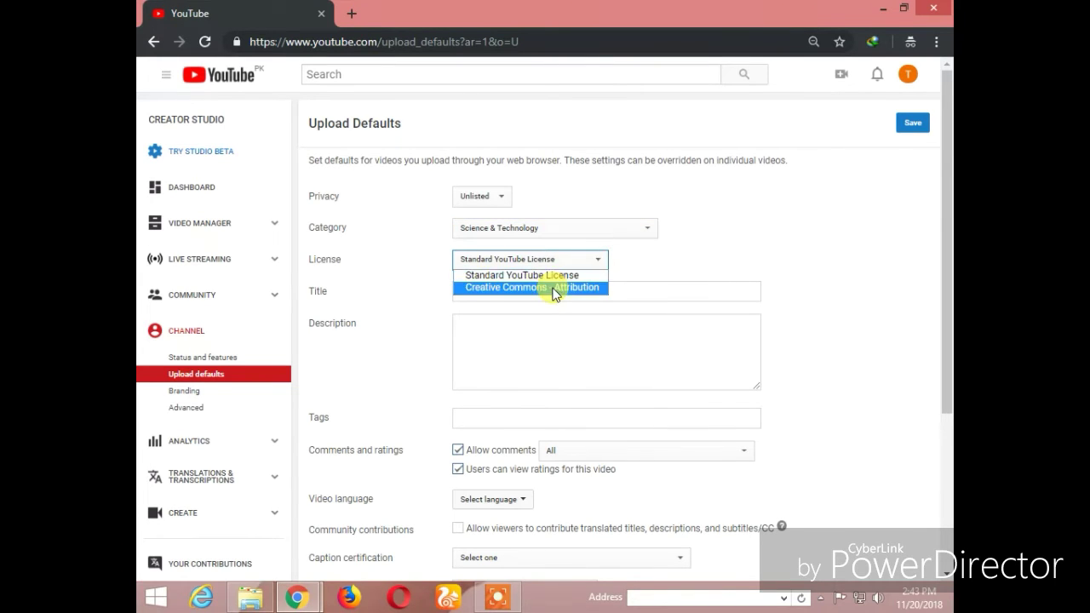
pyautogui.click(593, 264)
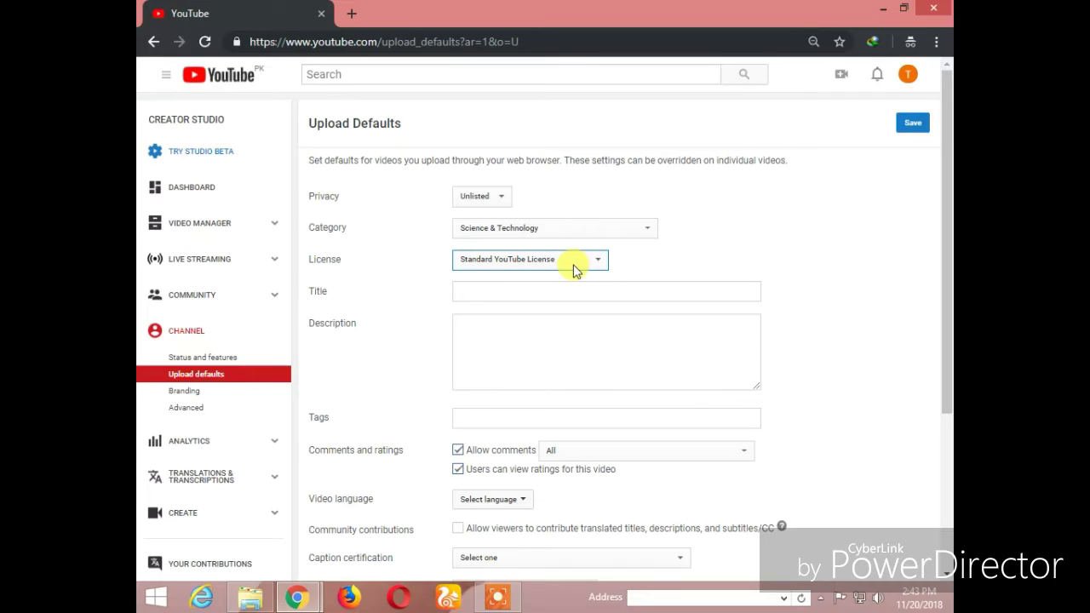
pyautogui.click(491, 335)
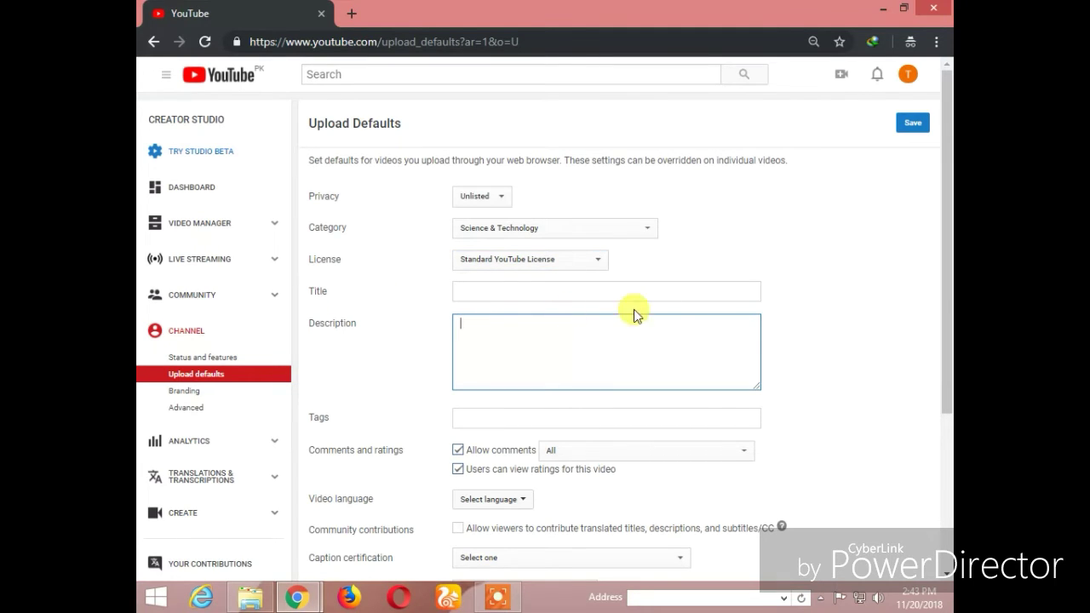
# Step: Enter technoogytips as the default tag for uploads
pyautogui.scroll(-1, 937, 332)
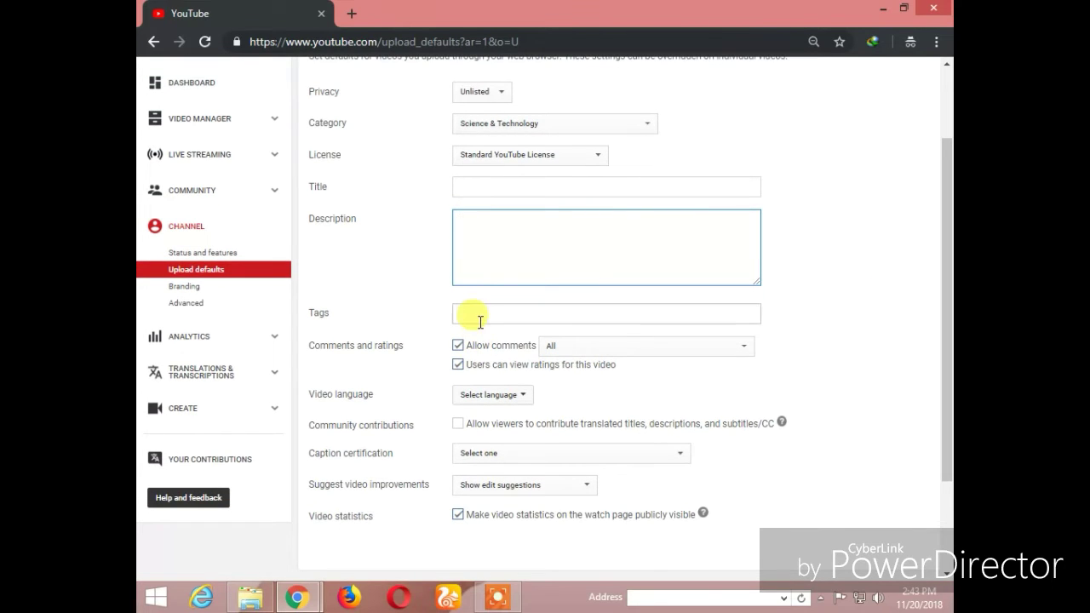
pyautogui.click(482, 315)
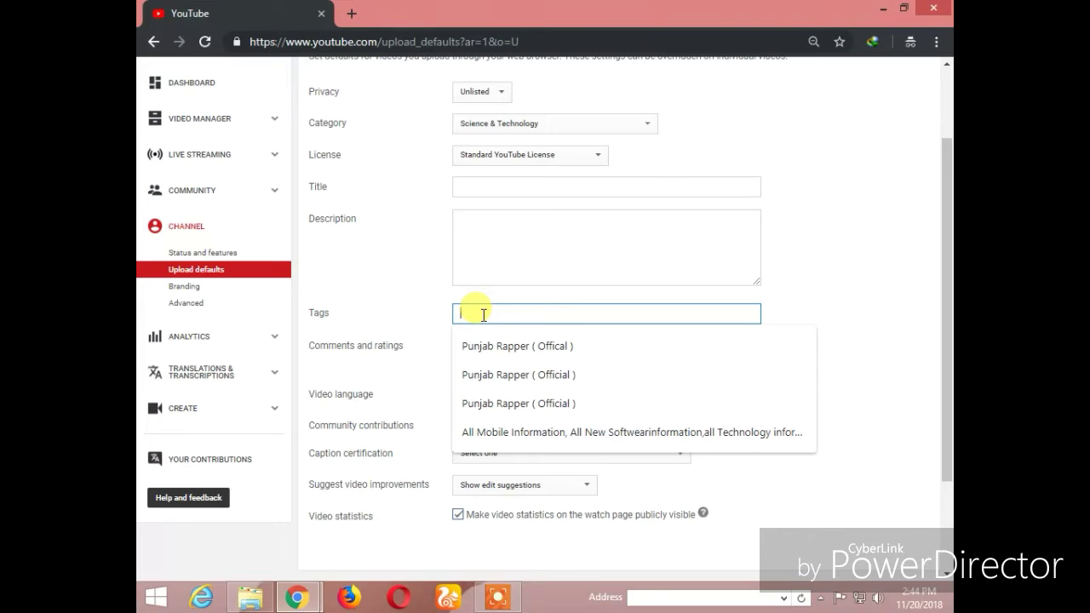
pyautogui.write('technoogytips')
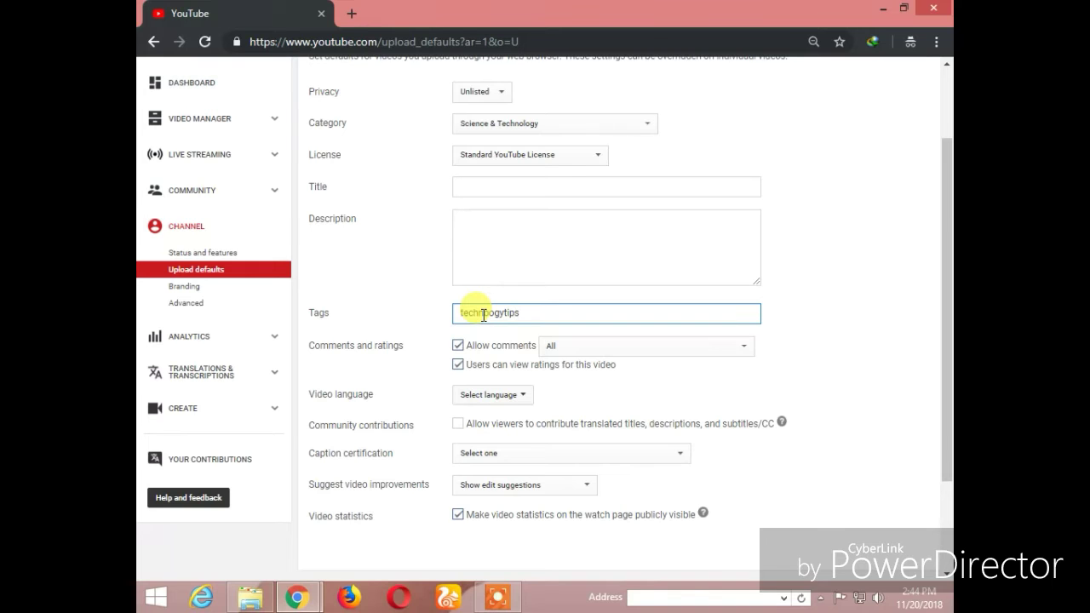
pyautogui.scroll(-2, 948, 260)
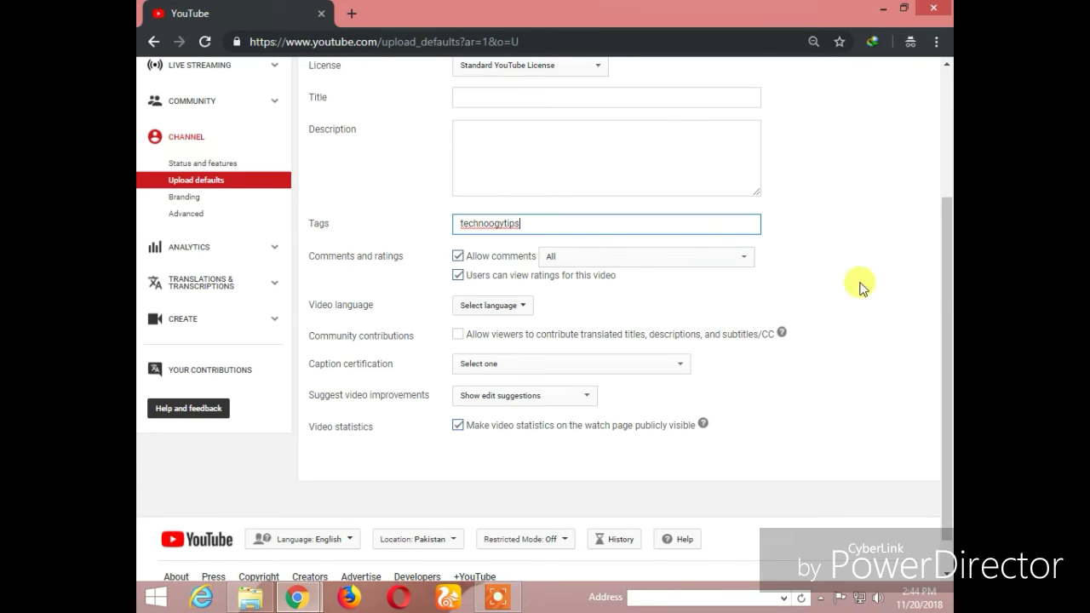
pyautogui.scroll(-1, 945, 290)
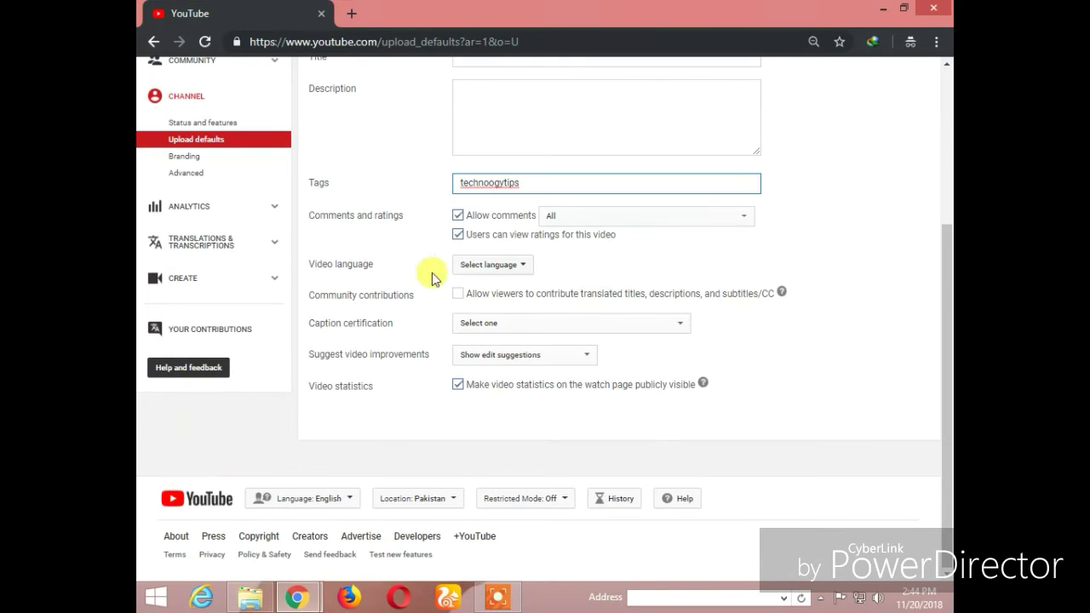
# Step: Set Urdu as video language, certify never aired on U.S. television, and save
pyautogui.click(523, 265)
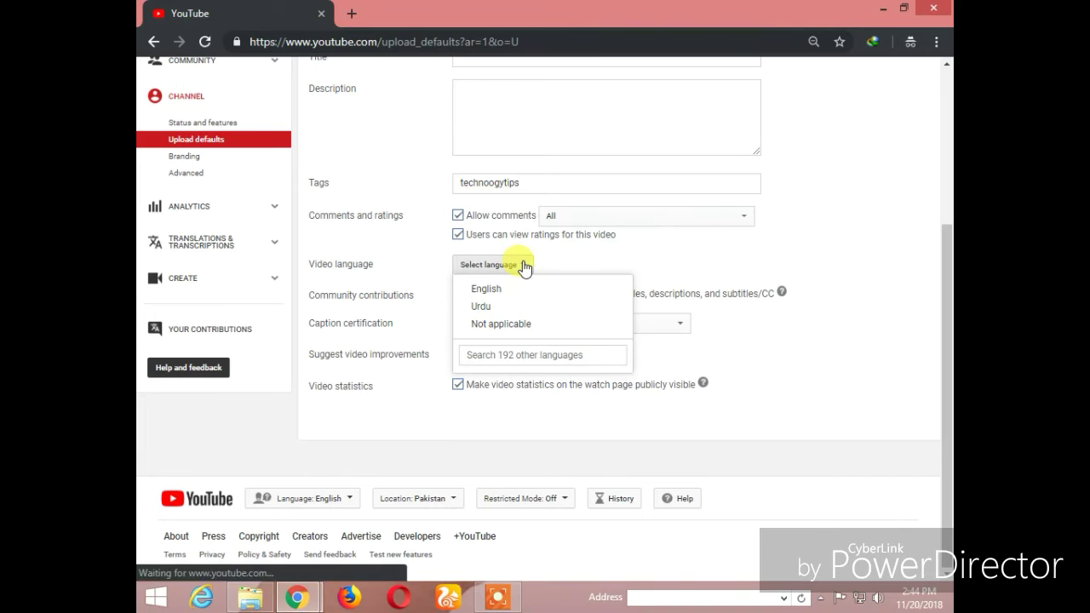
pyautogui.click(500, 309)
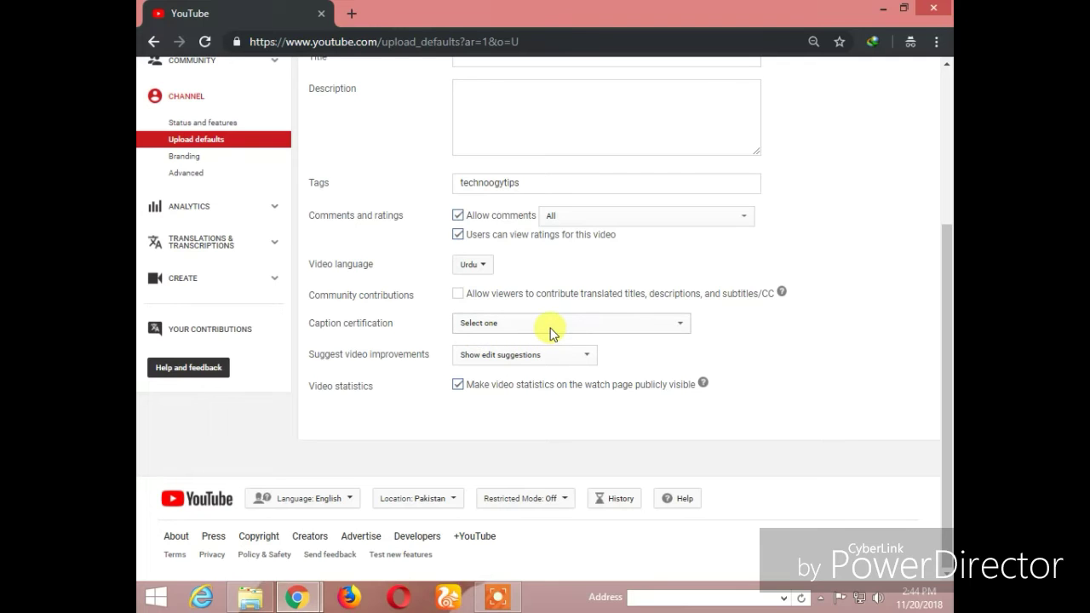
pyautogui.click(679, 326)
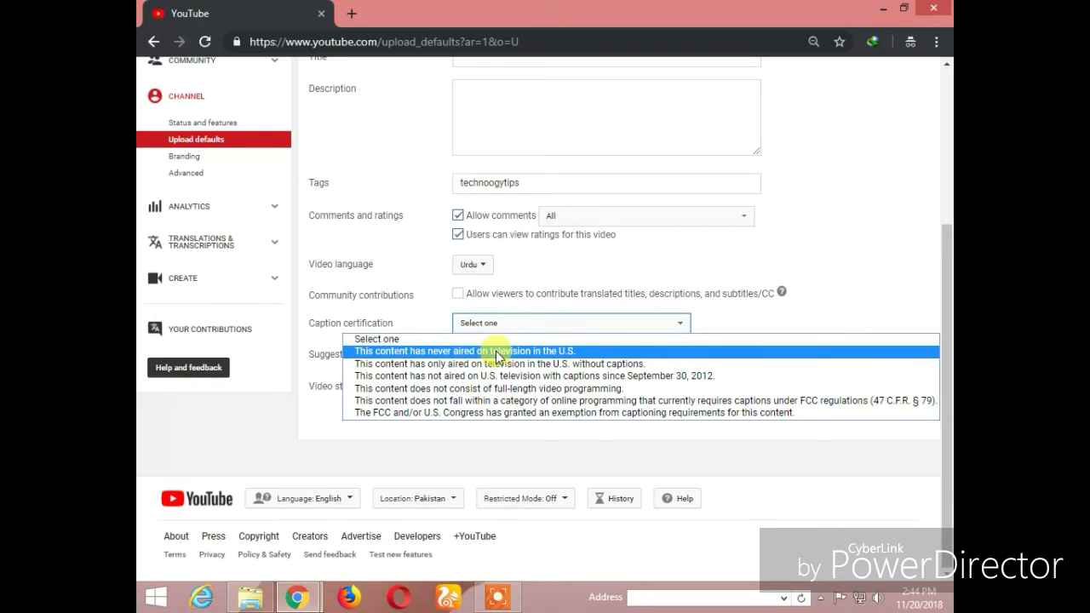
pyautogui.click(542, 352)
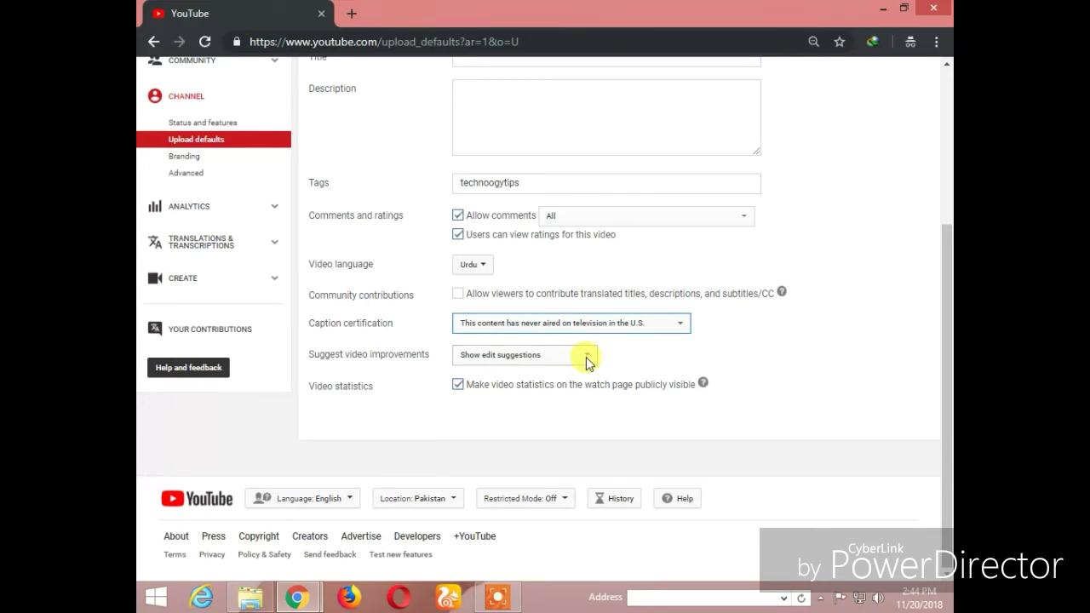
pyautogui.scroll(4, 947, 349)
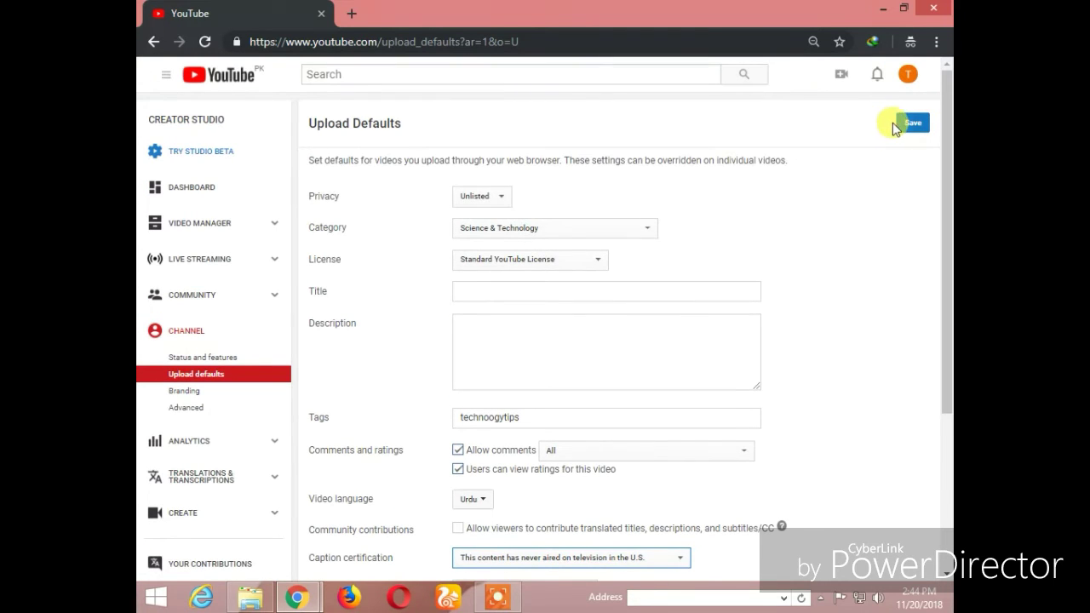
pyautogui.click(908, 124)
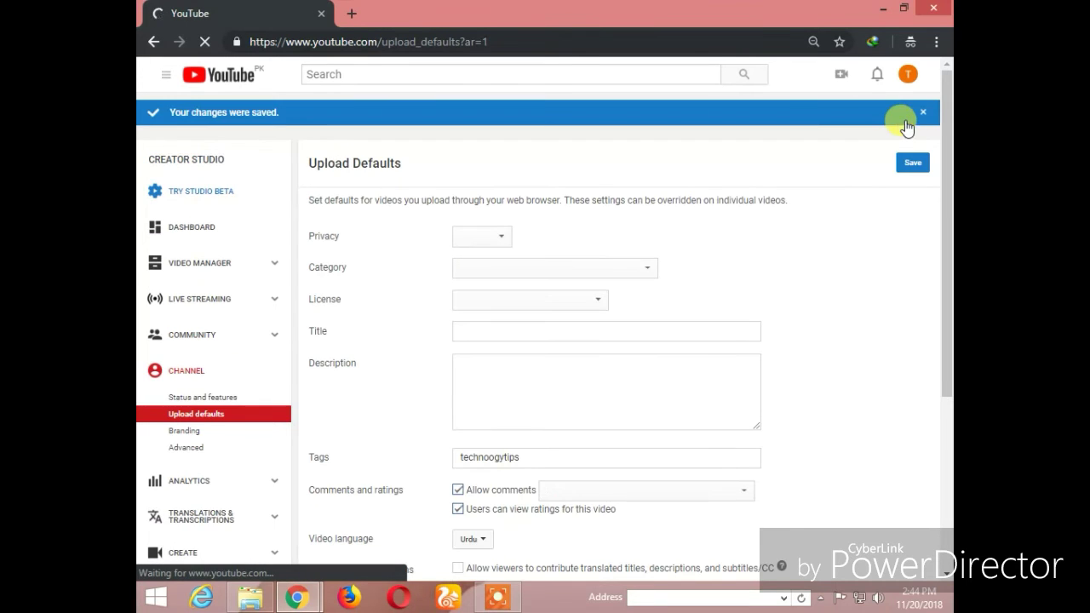
# Step: Upload the Subscribe image from Pictures as the channel's branding watermark and save it
pyautogui.click(183, 432)
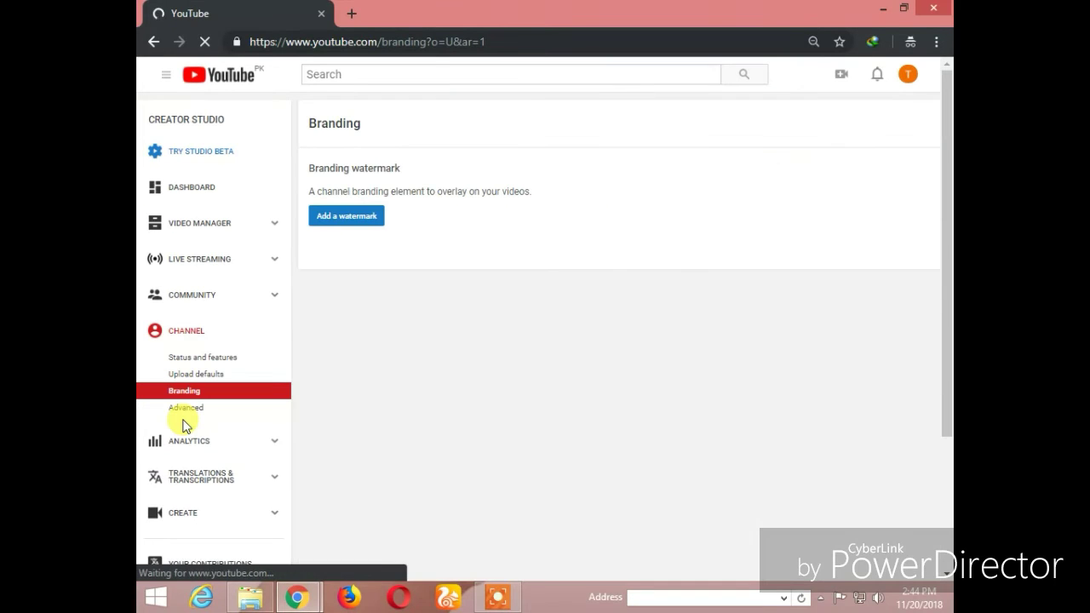
pyautogui.click(345, 217)
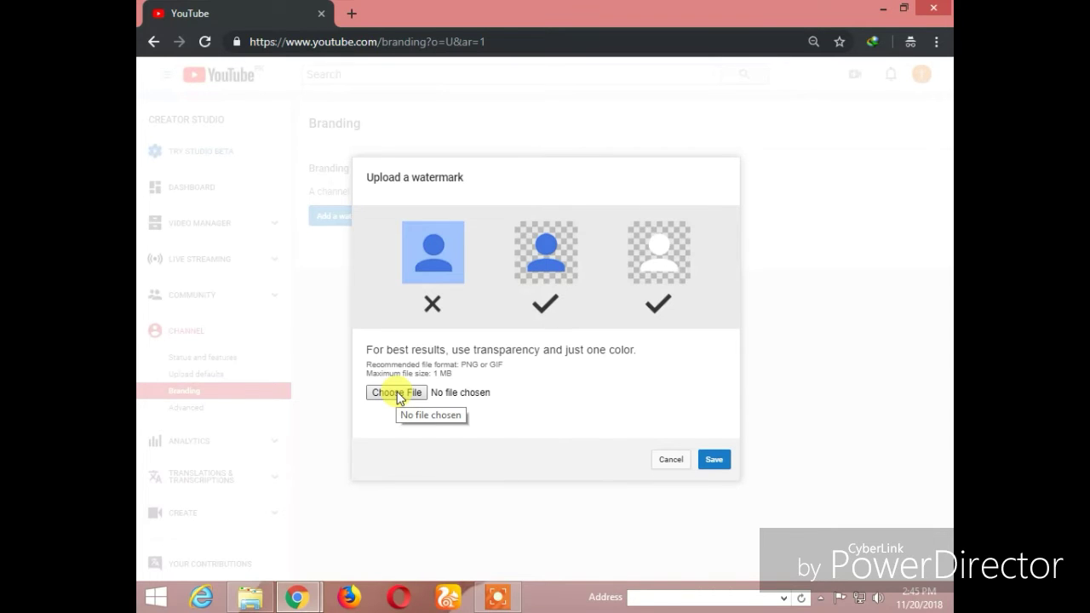
pyautogui.click(399, 395)
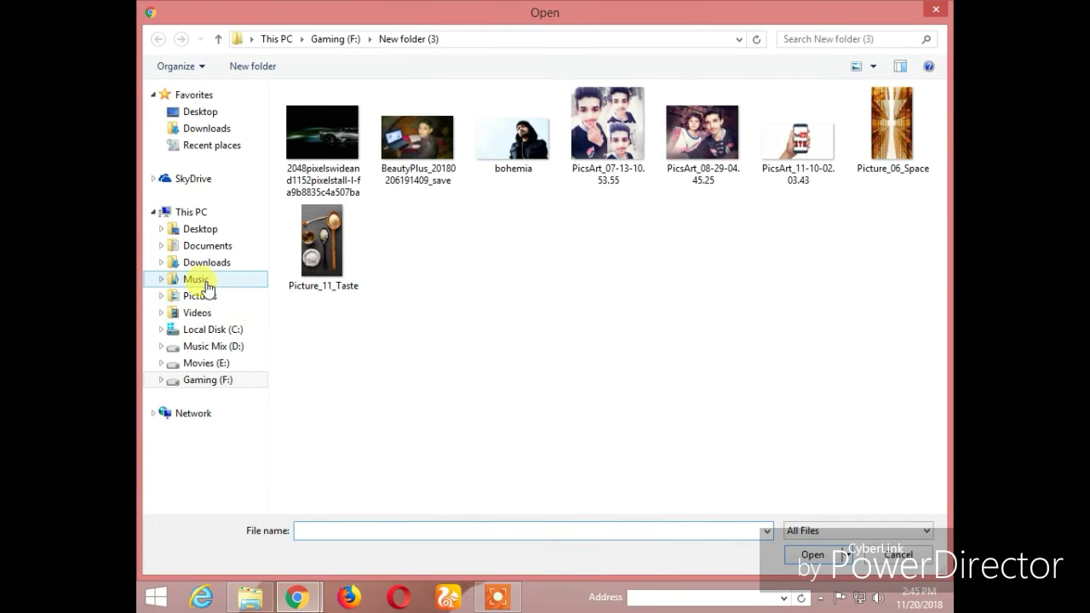
pyautogui.click(205, 297)
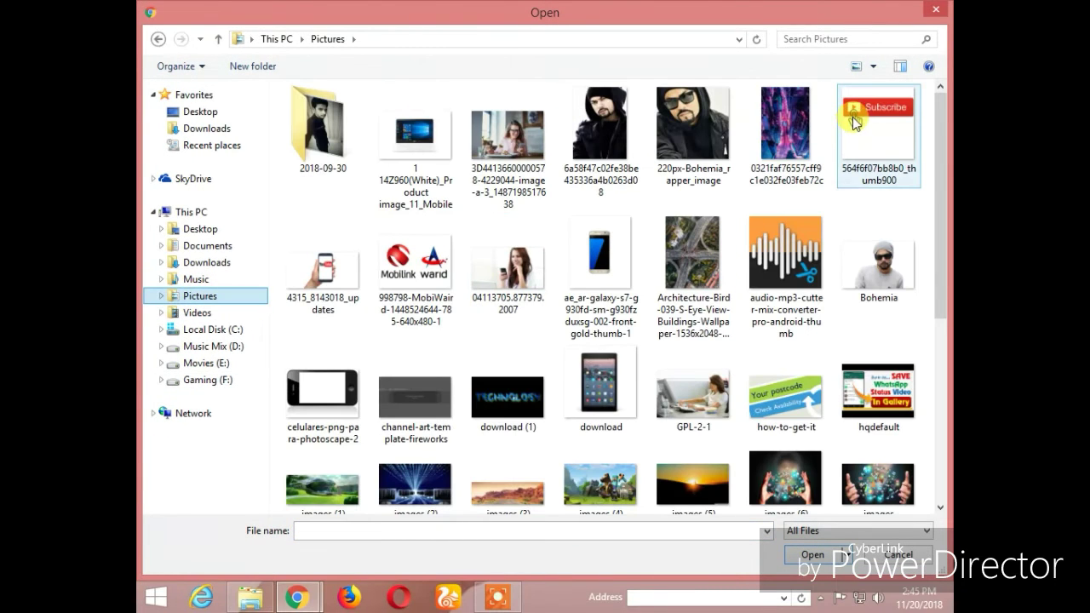
pyautogui.click(873, 137)
pyautogui.click(813, 558)
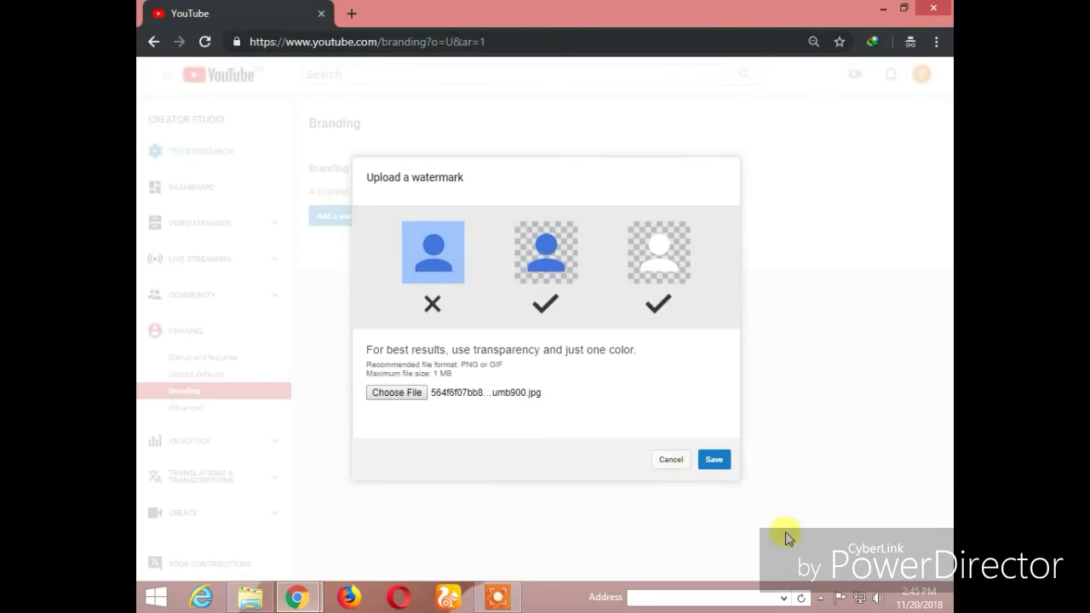
pyautogui.click(716, 461)
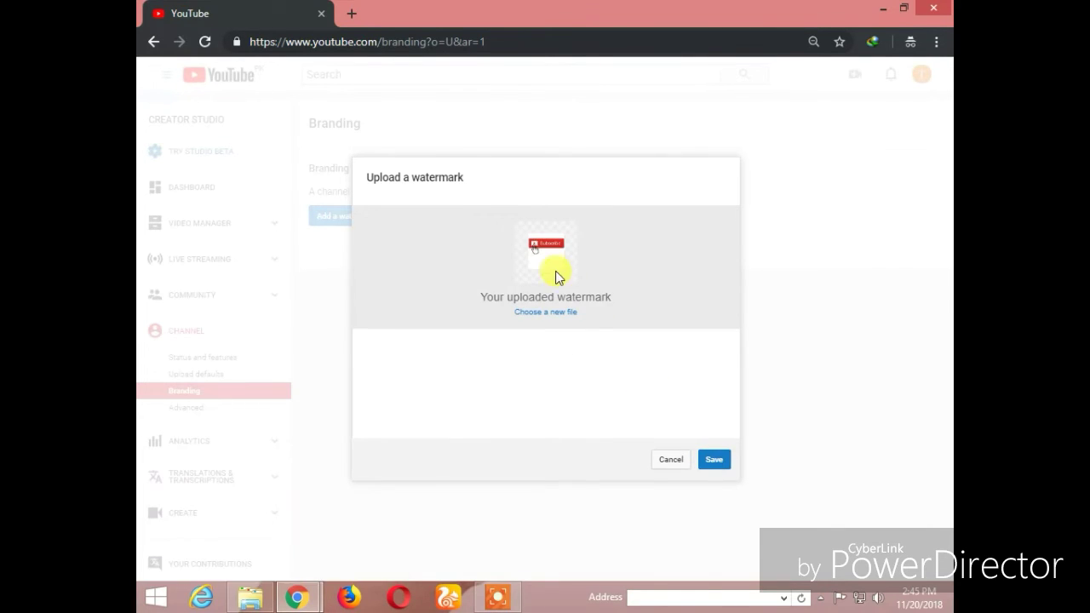
pyautogui.click(714, 460)
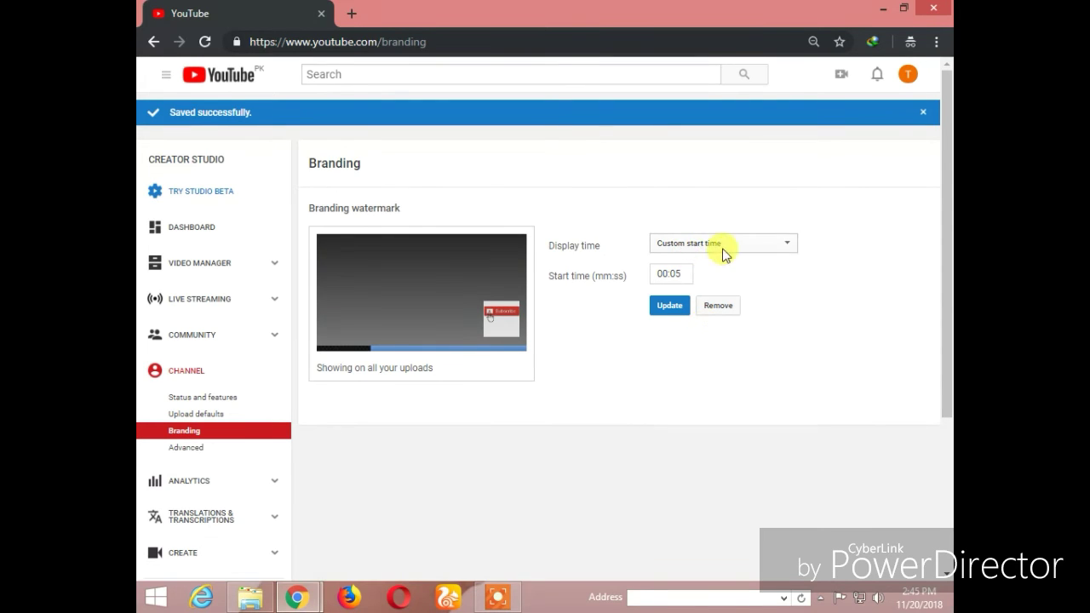
# Step: Set the watermark display time to Entire video and update
pyautogui.click(784, 243)
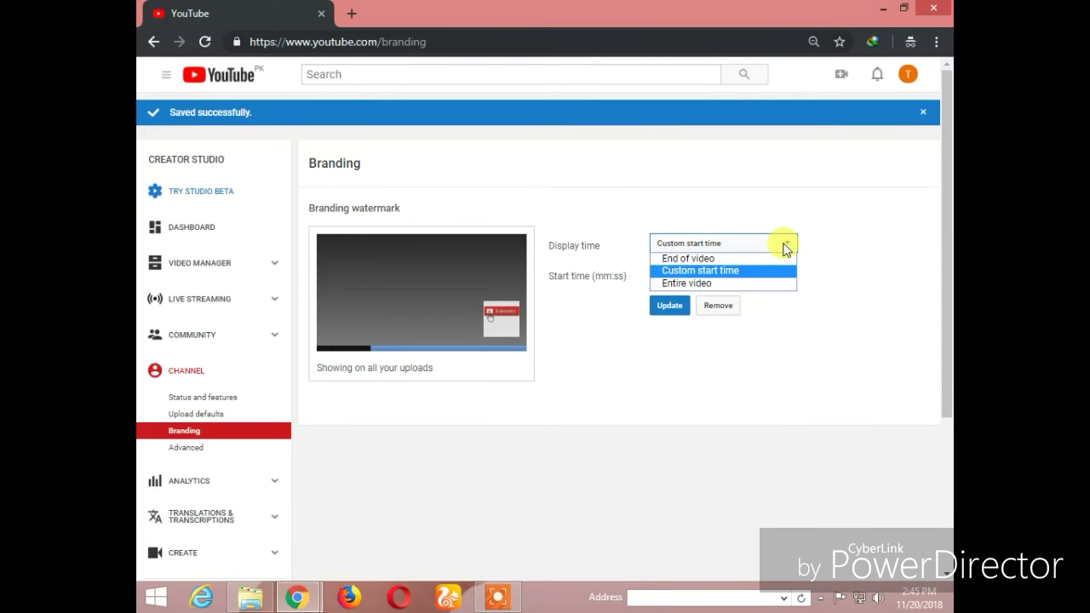
pyautogui.click(698, 284)
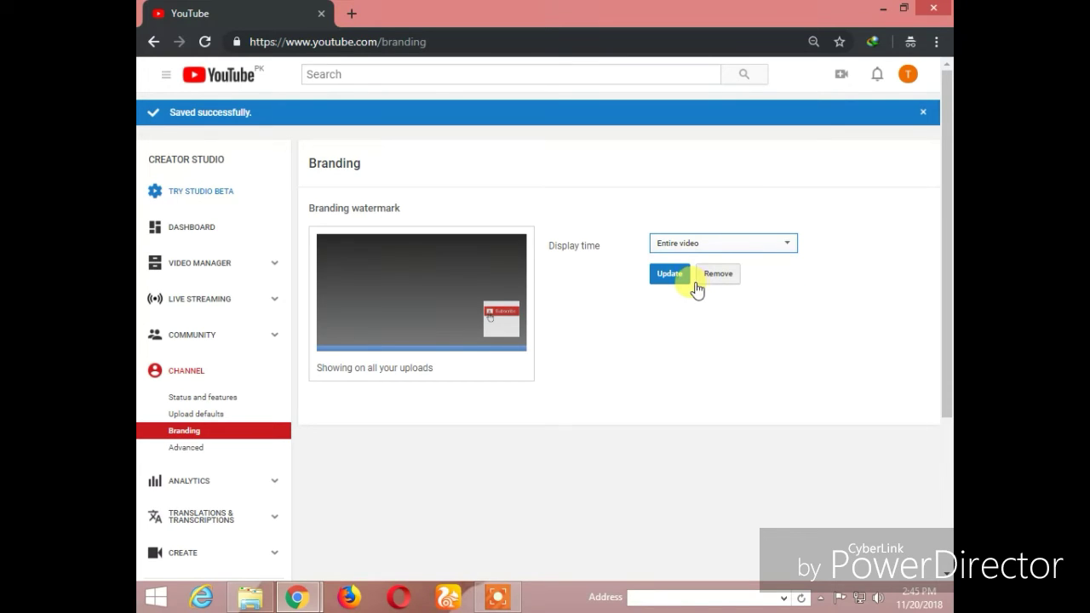
pyautogui.click(670, 274)
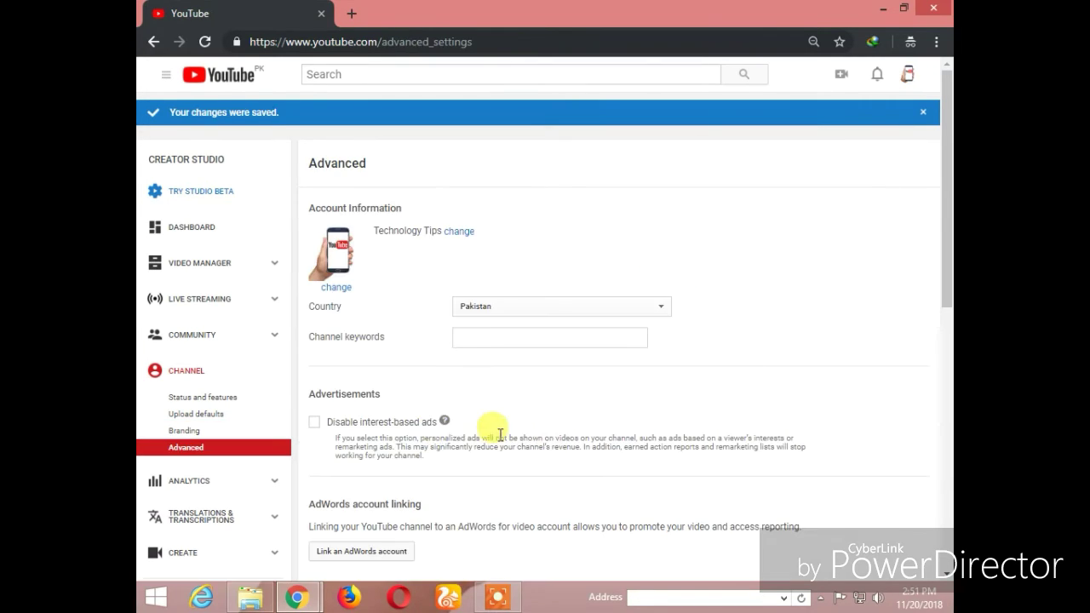
# Step: Enter 'Technology Tips' as the channel keywords in the Advanced settings
pyautogui.click(252, 446)
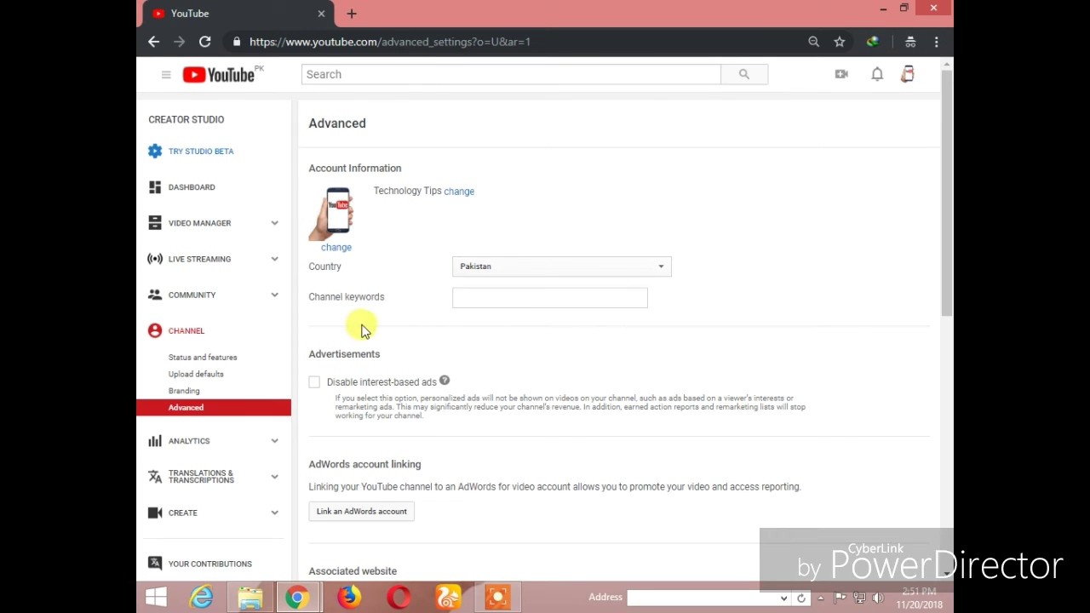
pyautogui.click(469, 301)
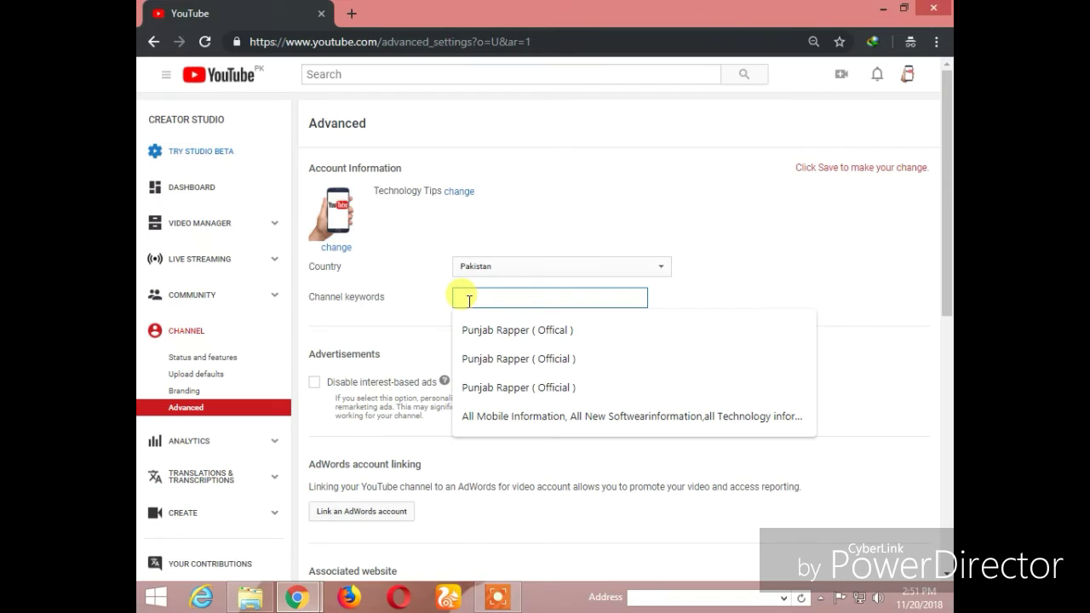
pyautogui.write('Te')
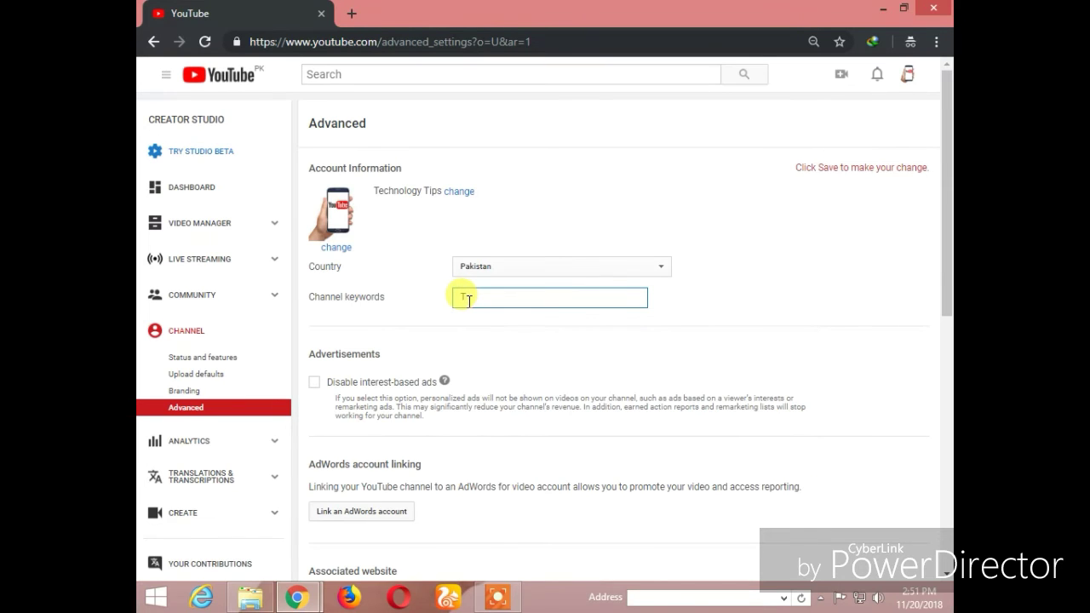
pyautogui.write('chnology Tips')
pyautogui.scroll(-2, 943, 228)
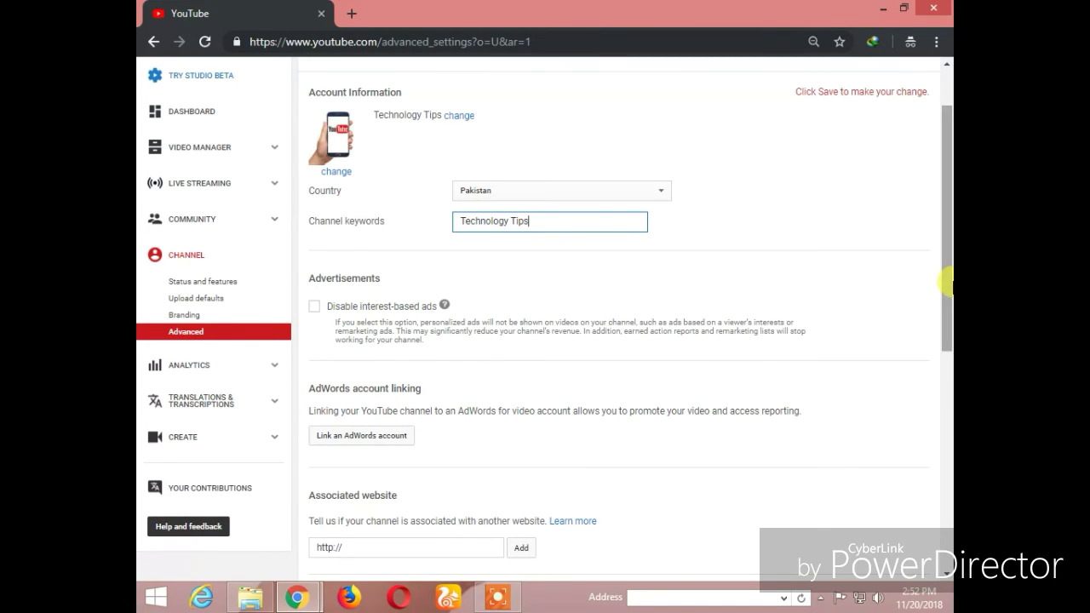
pyautogui.moveTo(947, 281); pyautogui.dragTo(945, 353)
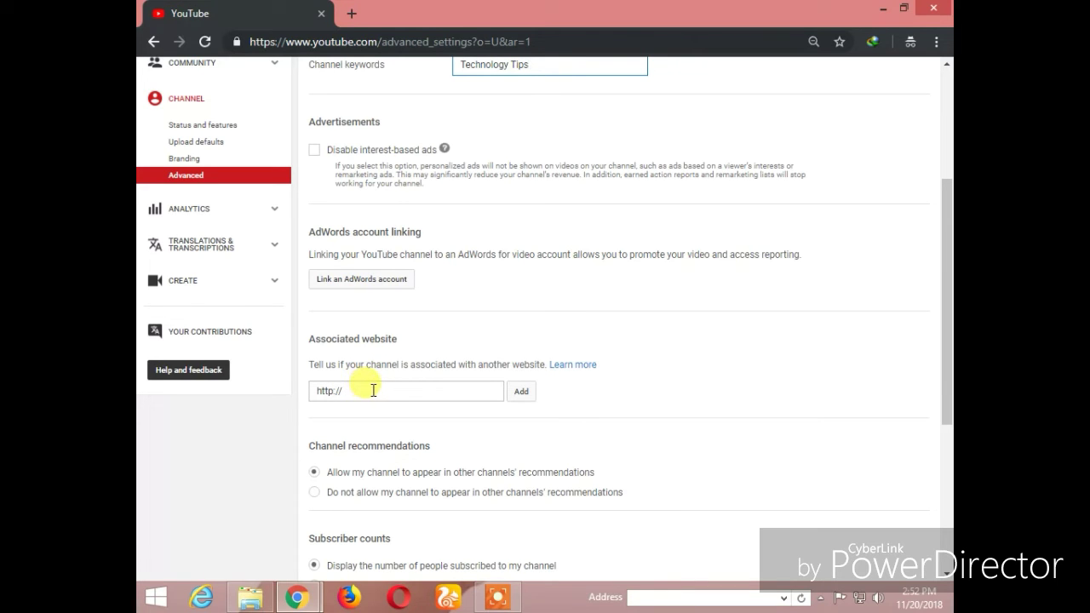
# Step: Choose 'Do not display the number of people subscribed' and save the Advanced settings
pyautogui.click(376, 393)
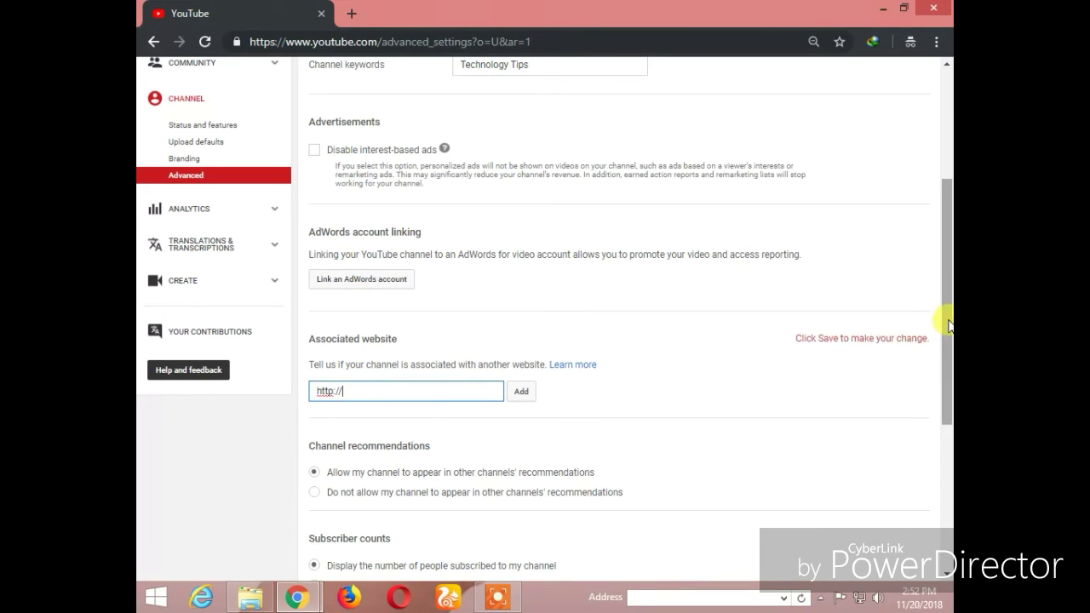
pyautogui.moveTo(944, 316); pyautogui.dragTo(944, 391)
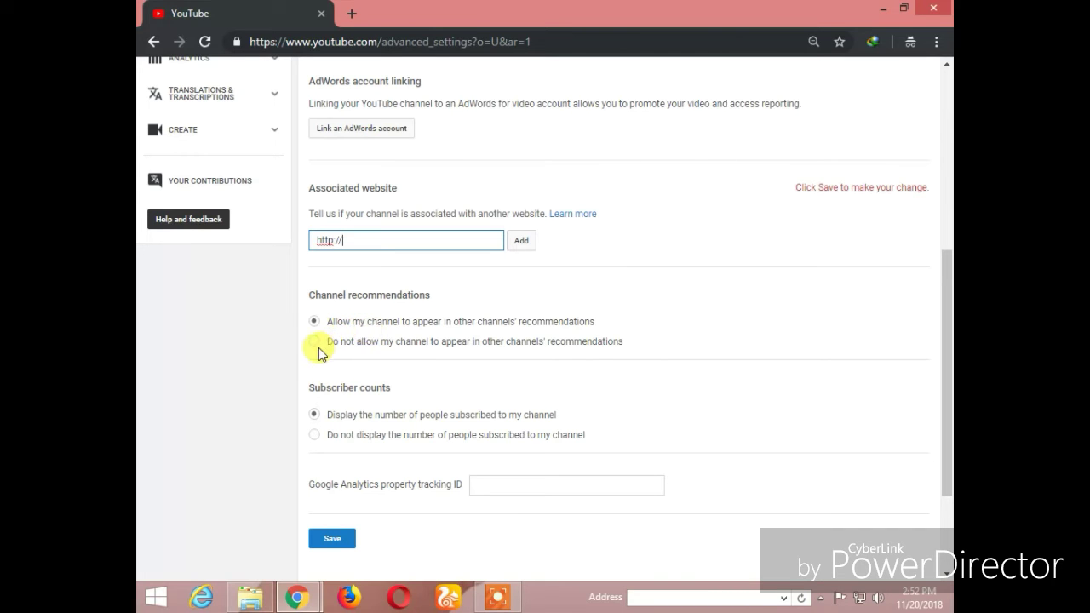
pyautogui.scroll(-2, 835, 378)
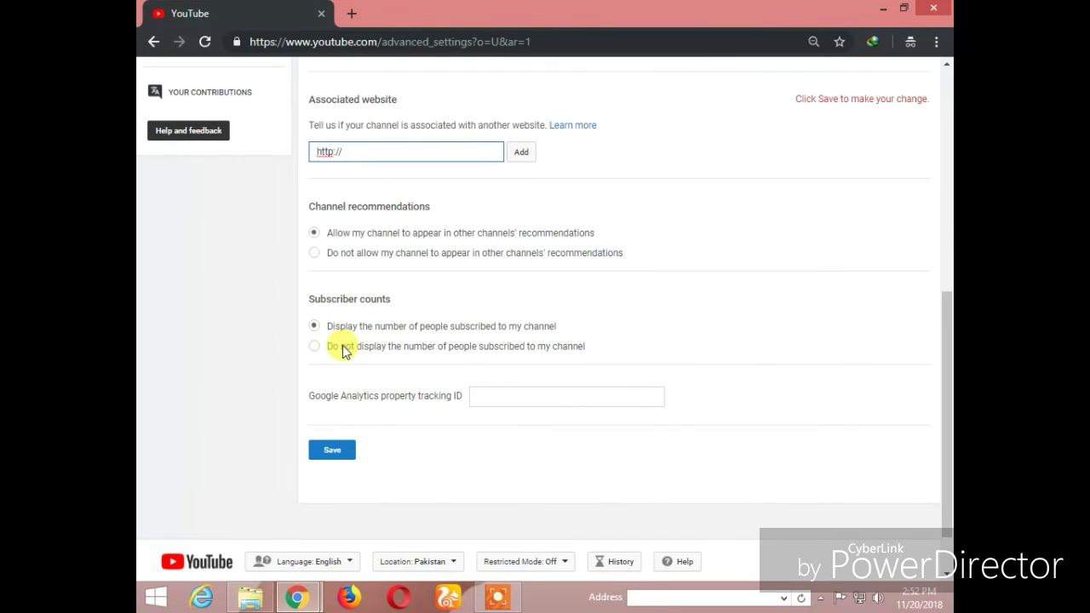
pyautogui.click(315, 347)
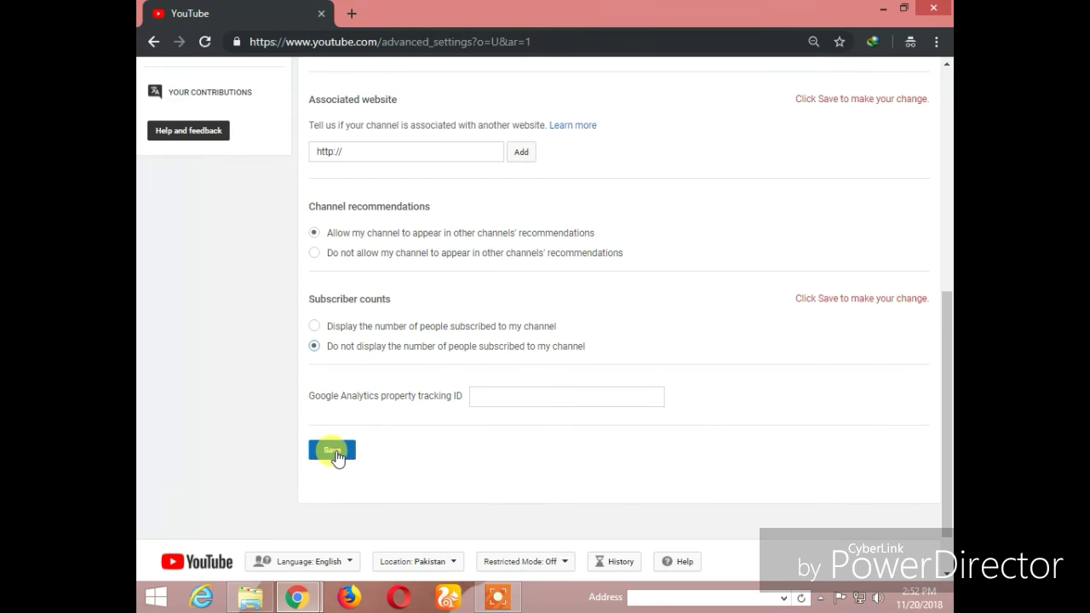
pyautogui.click(336, 456)
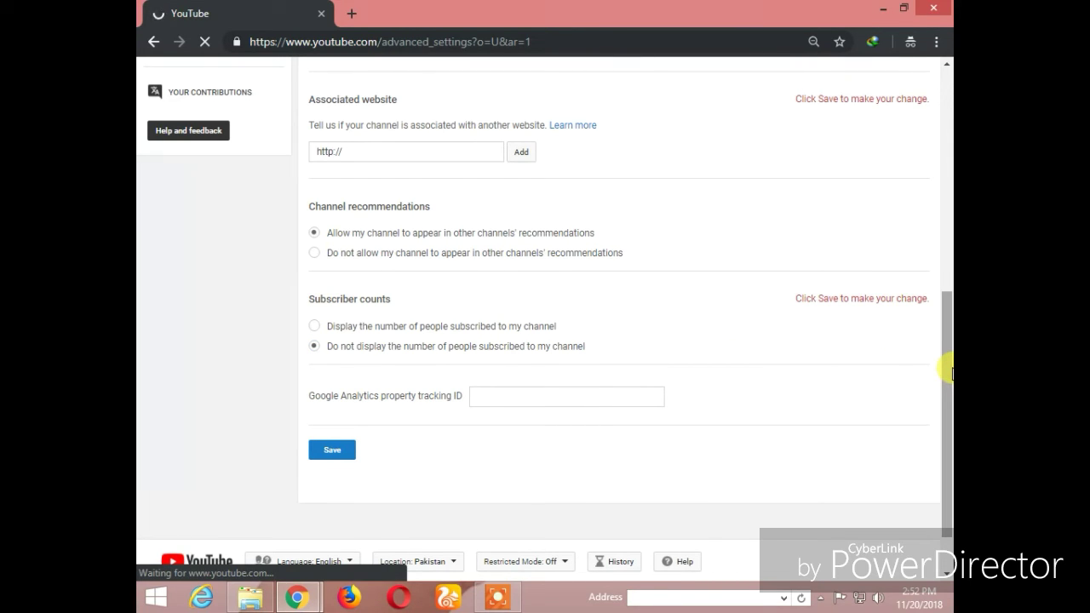
pyautogui.moveTo(949, 371); pyautogui.dragTo(945, 281)
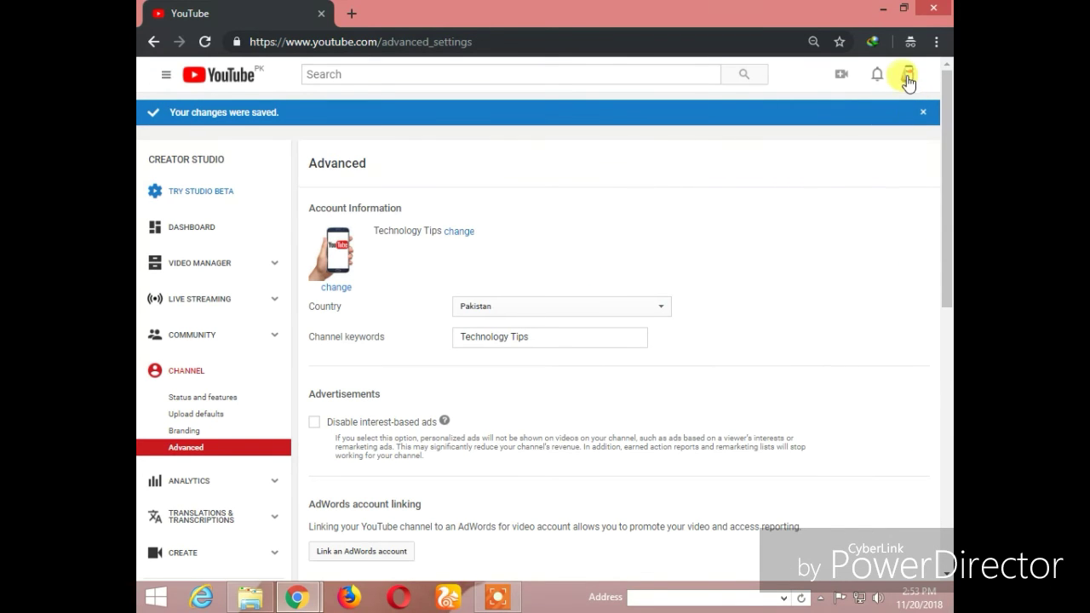
# Step: Go to My channel from the side menu, choose Customize Channel, then the About tab
pyautogui.click(908, 77)
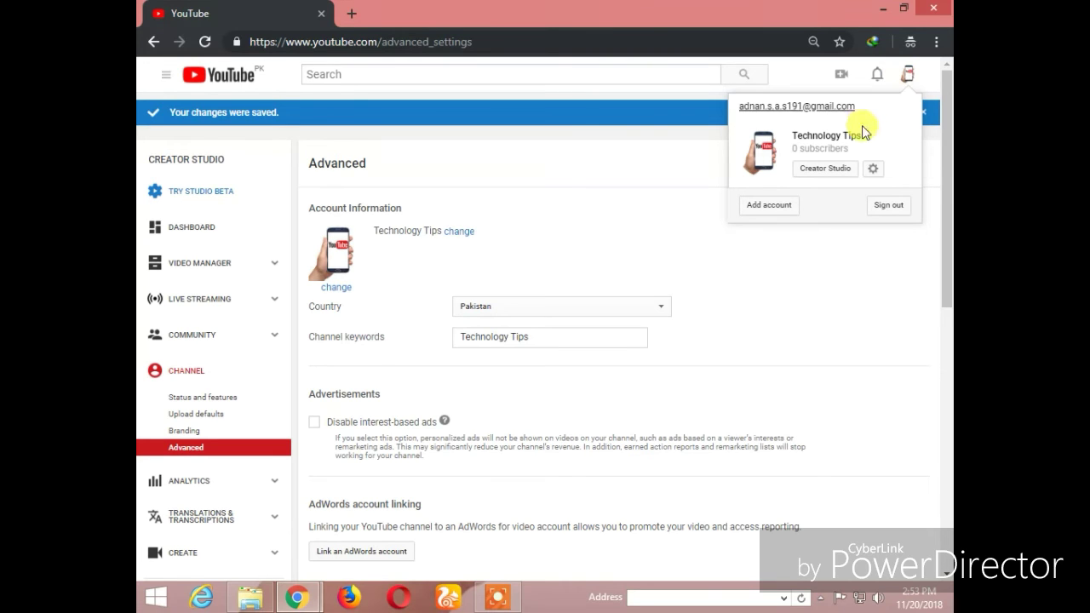
pyautogui.click(907, 77)
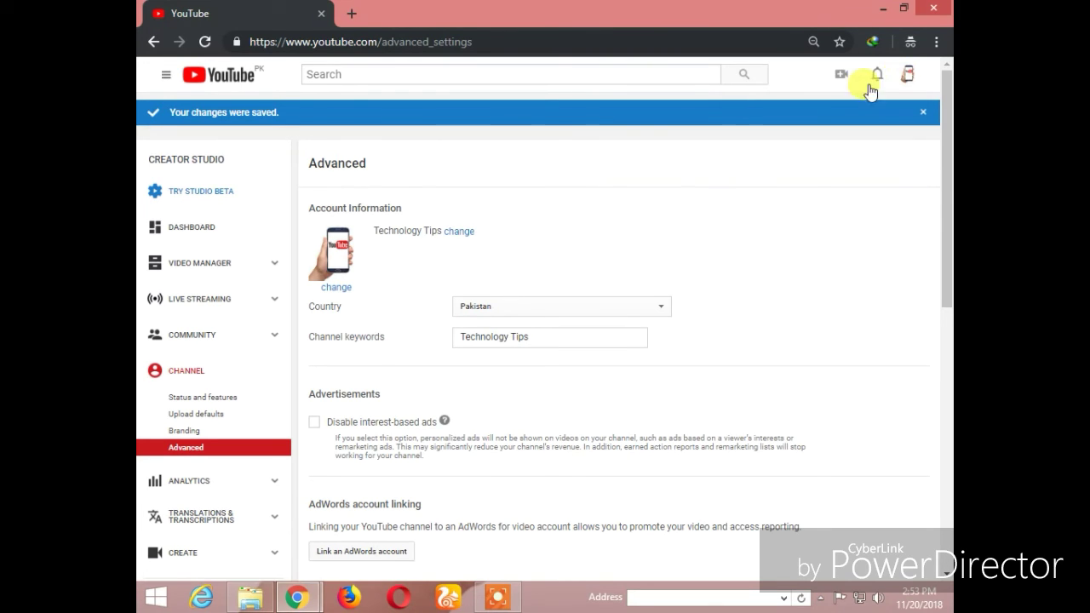
pyautogui.click(165, 81)
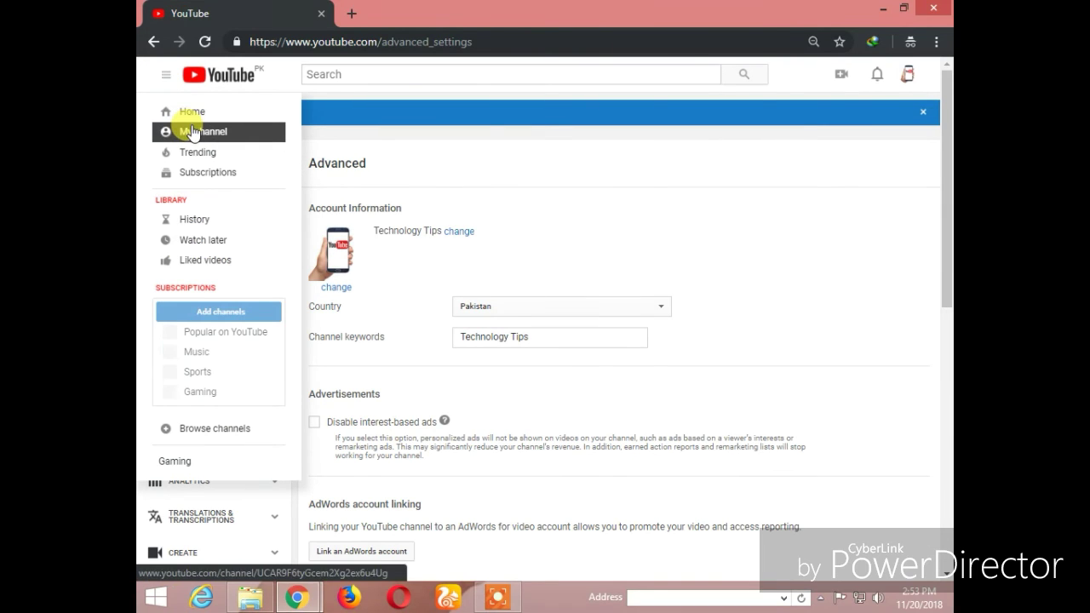
pyautogui.click(195, 132)
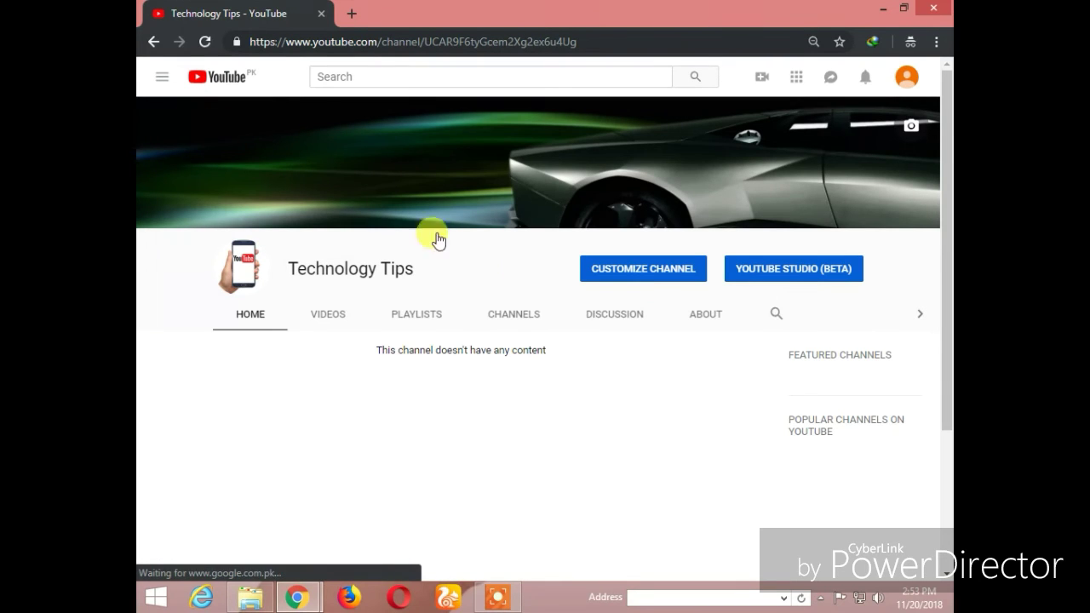
pyautogui.click(631, 270)
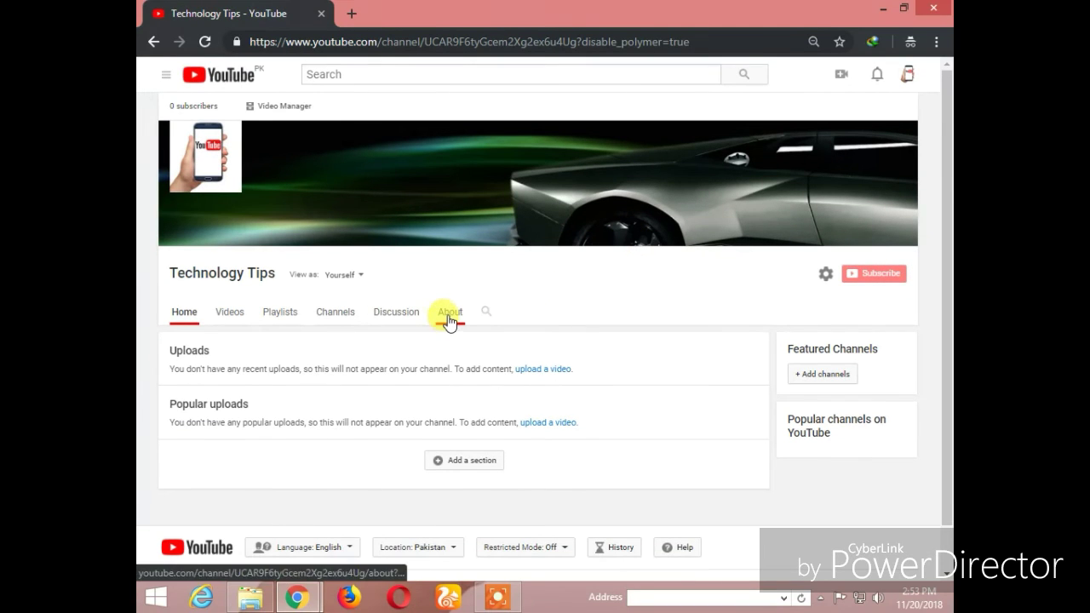
pyautogui.click(449, 317)
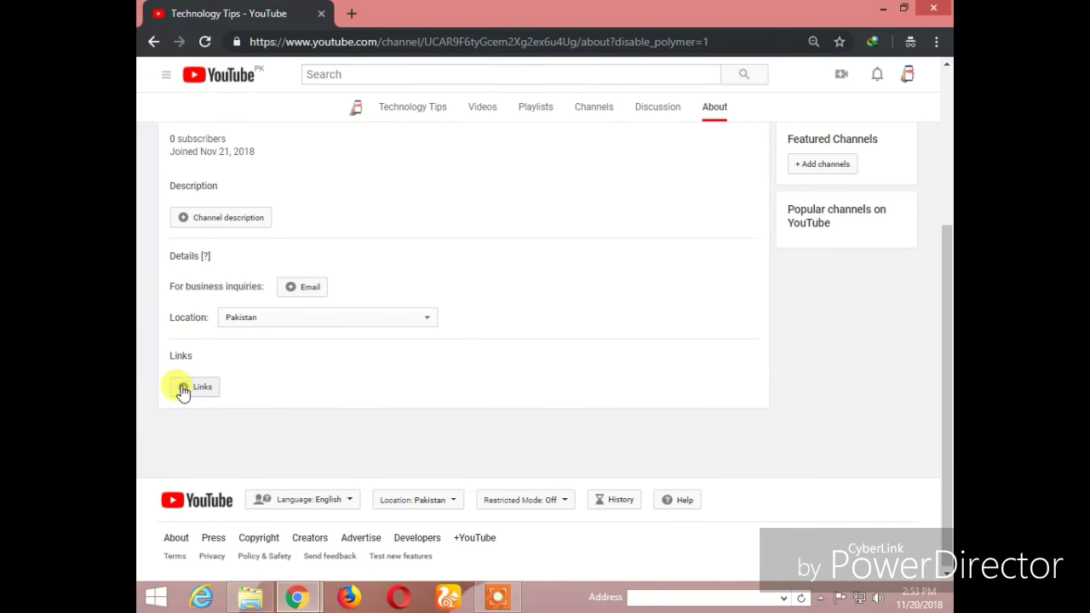
# Step: Skip featured channels and add a custom link titled 'google plus' under Links
pyautogui.click(822, 171)
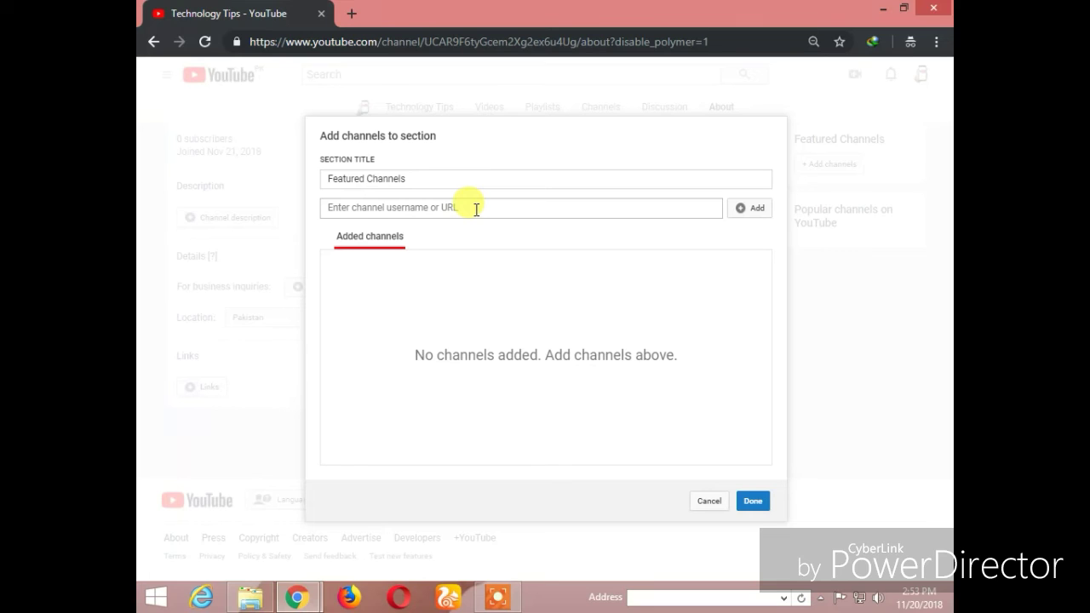
pyautogui.click(711, 502)
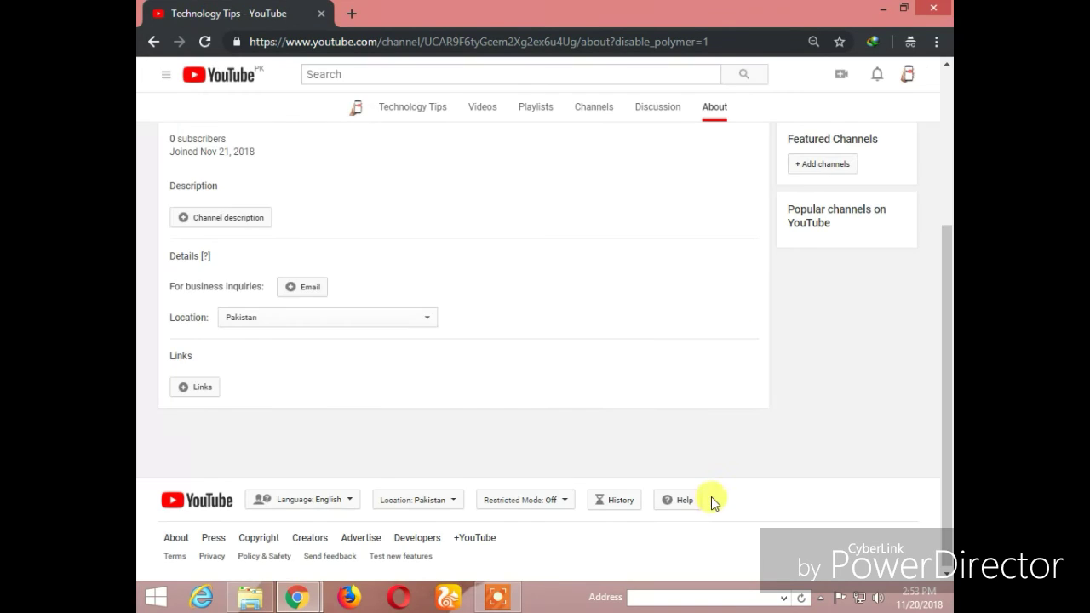
pyautogui.click(203, 394)
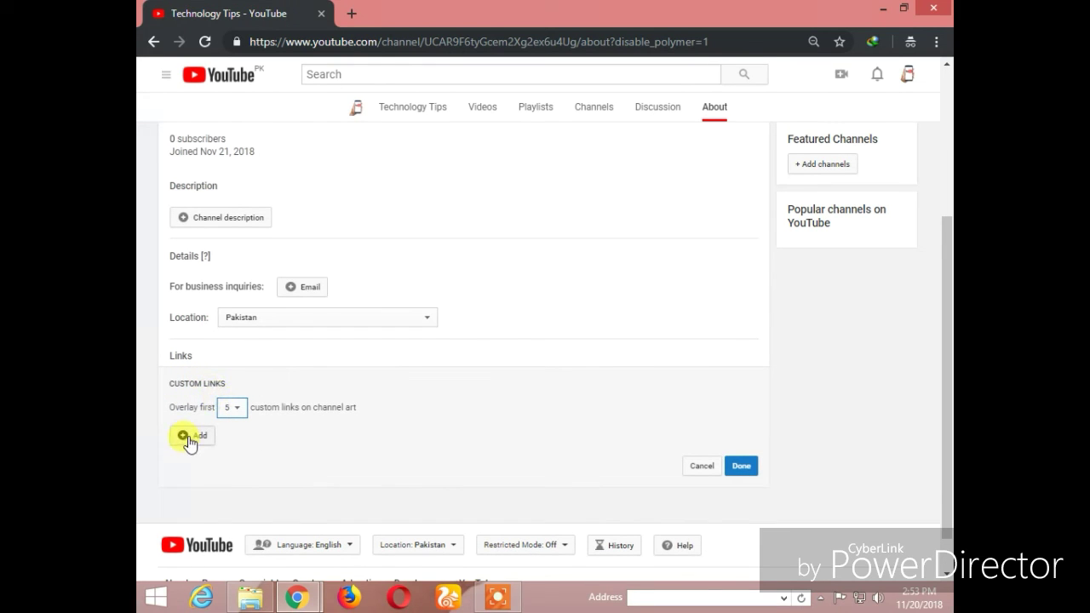
pyautogui.click(190, 438)
pyautogui.click(237, 435)
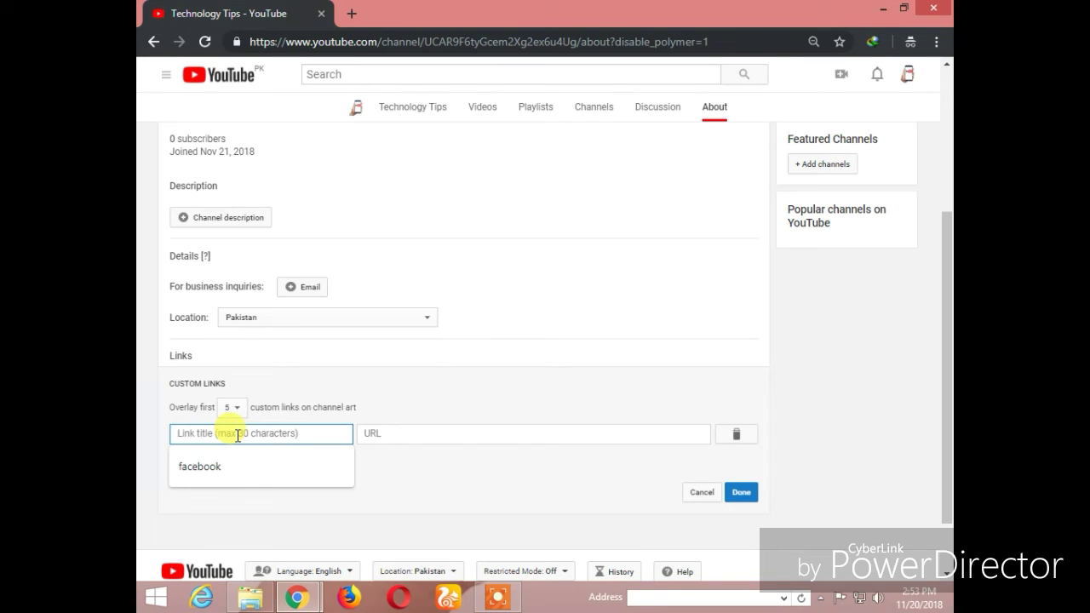
pyautogui.write('go')
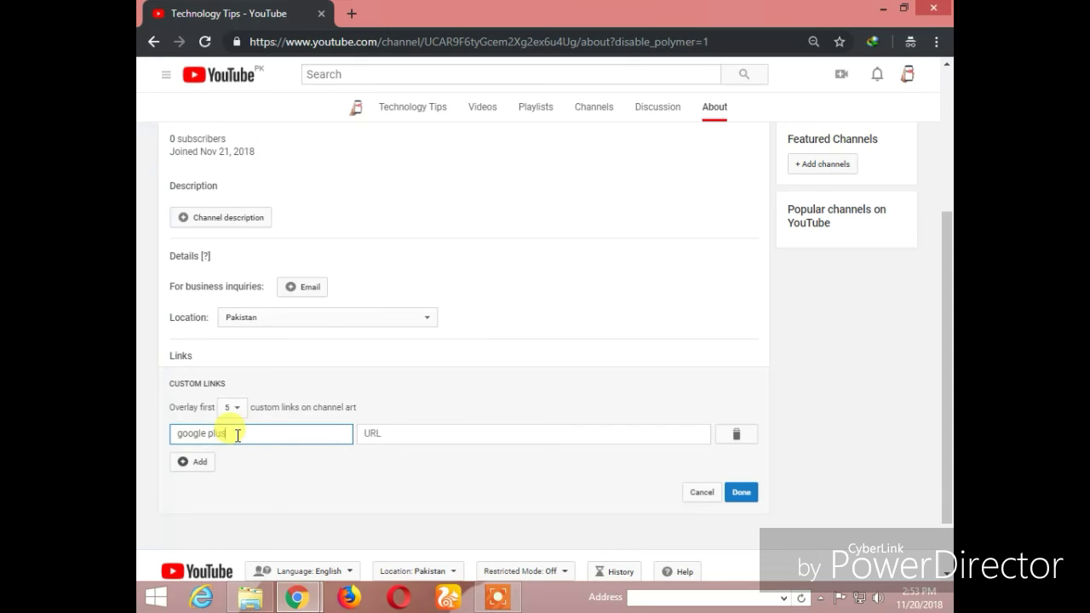
pyautogui.write('ogle plus')
pyautogui.click(390, 438)
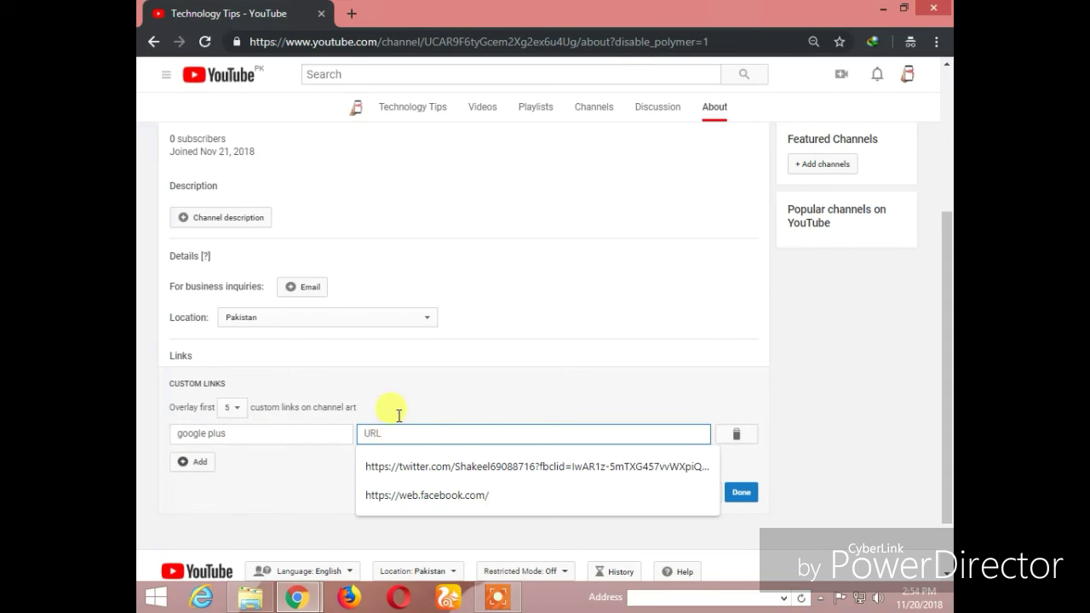
pyautogui.click(352, 15)
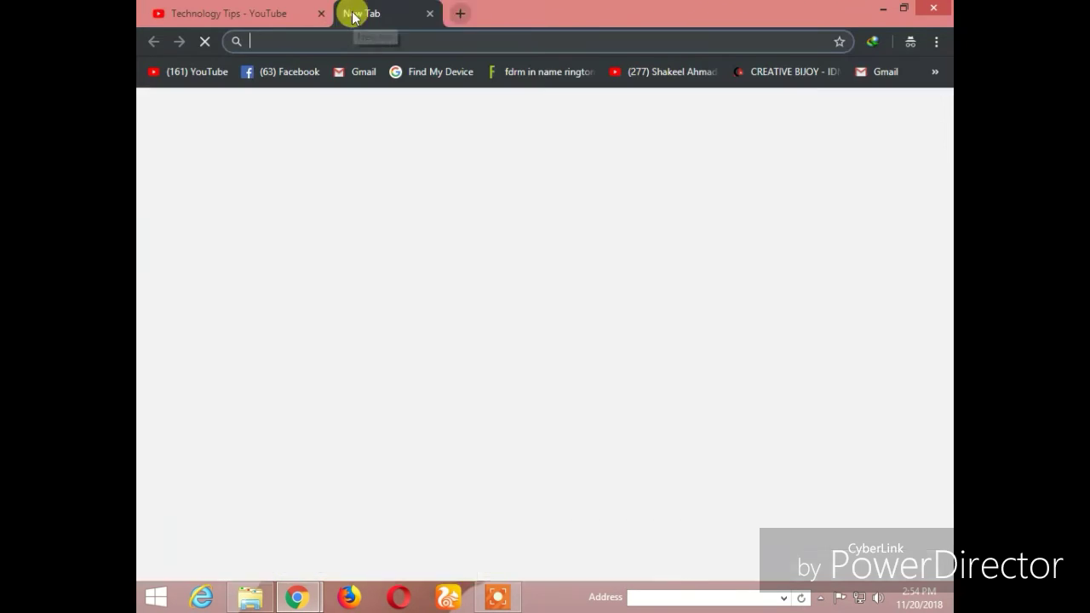
pyautogui.write('ww')
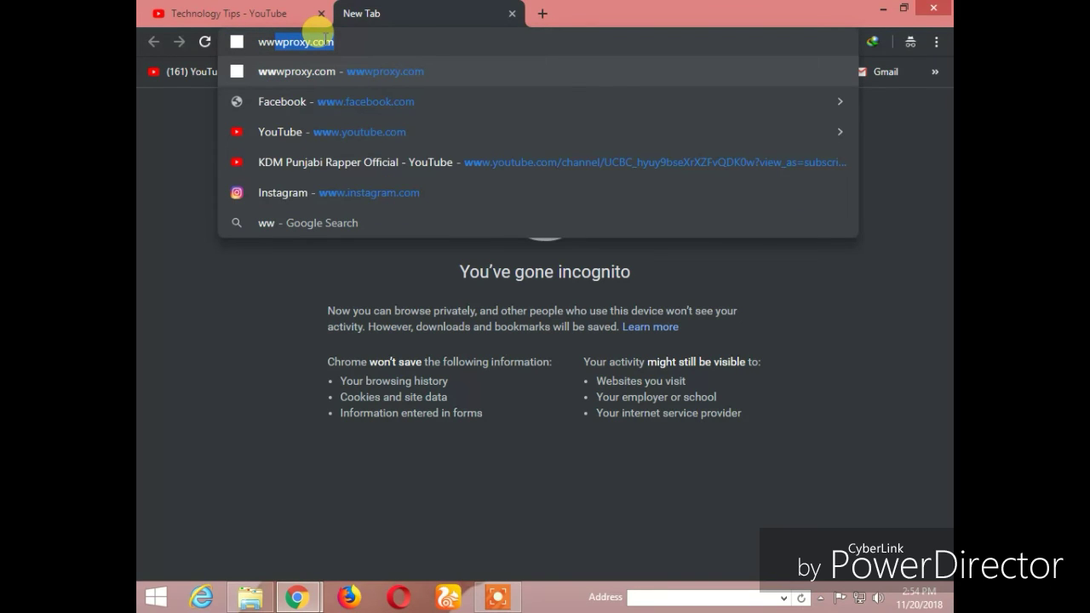
pyautogui.write('.')
pyautogui.press('BackSpace')
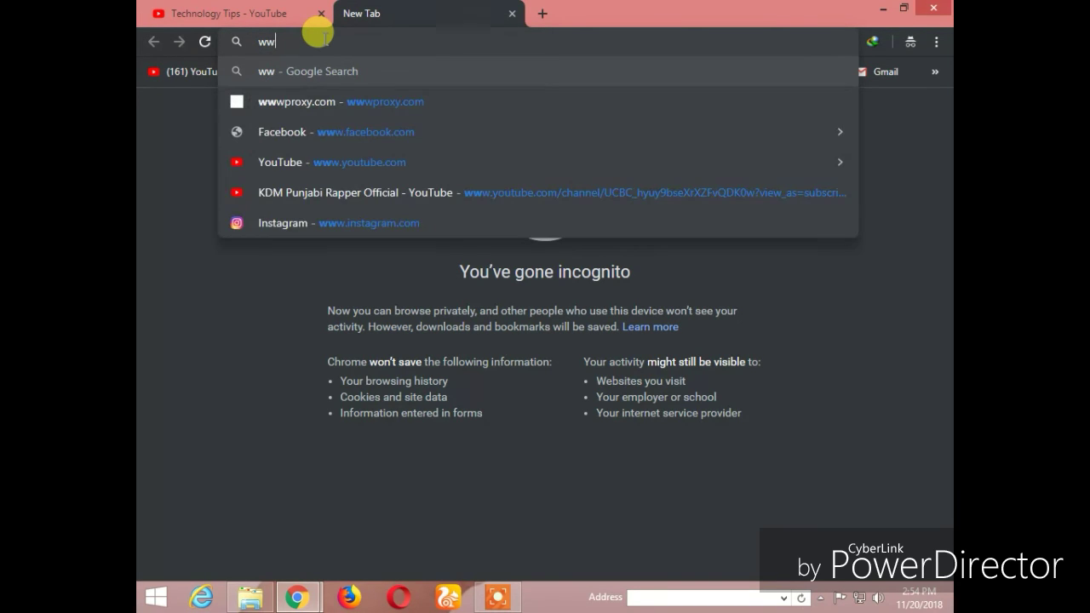
pyautogui.write('w.g')
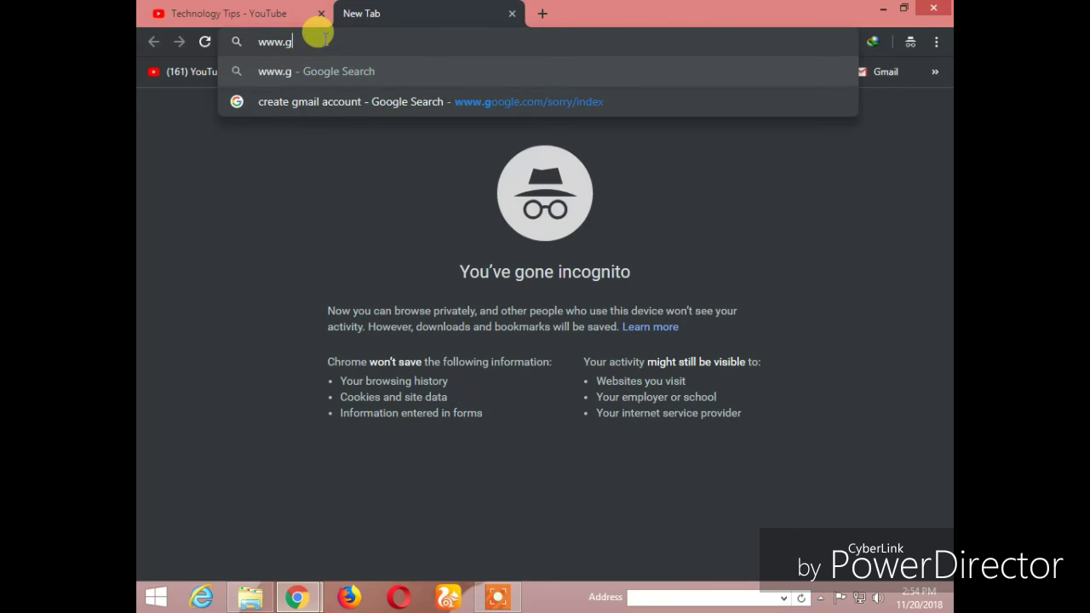
pyautogui.write('oogle.')
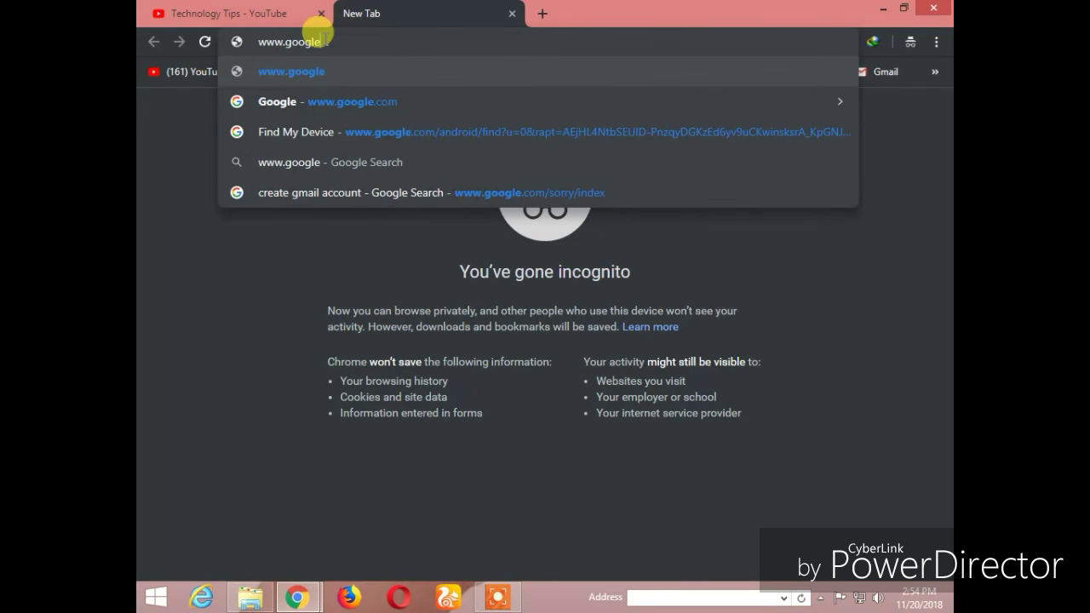
pyautogui.write('com')
pyautogui.press('Return')
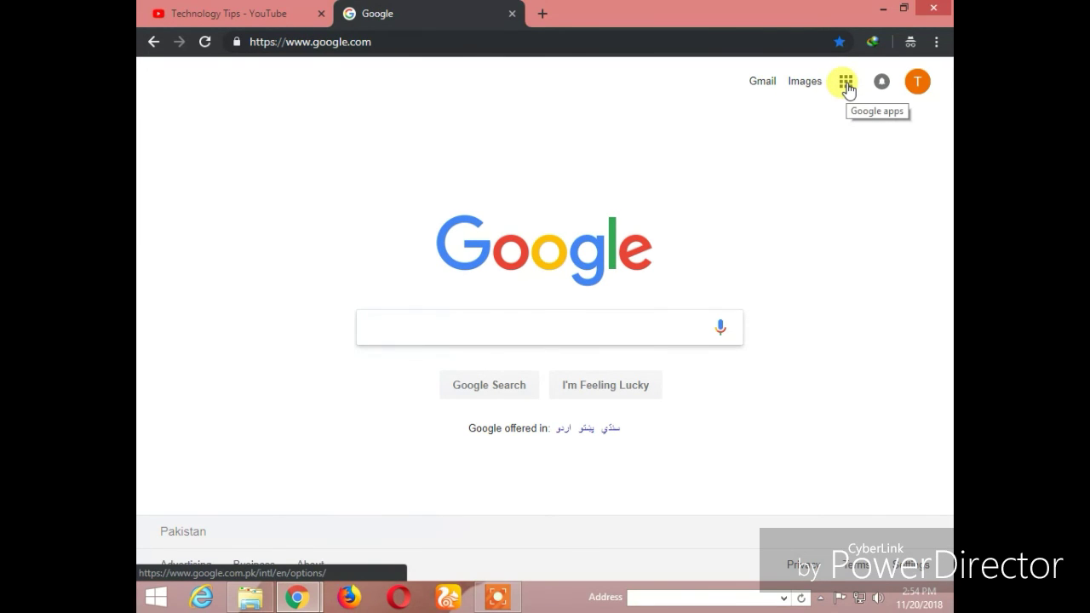
# Step: Join Google+ from the Google apps menu, creating the public profile and saving the avatar
pyautogui.click(847, 85)
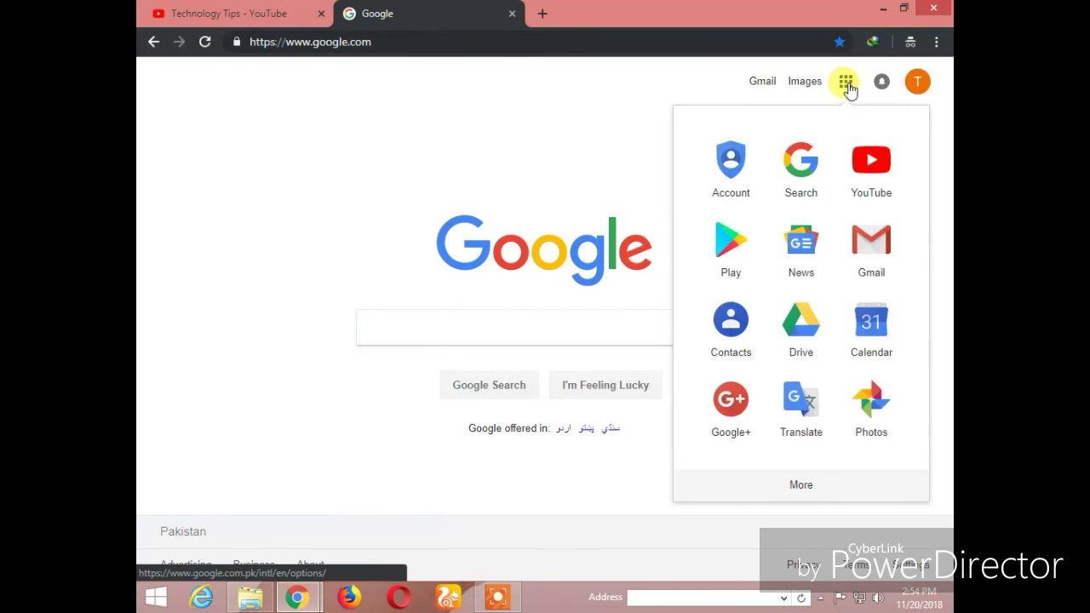
pyautogui.click(731, 415)
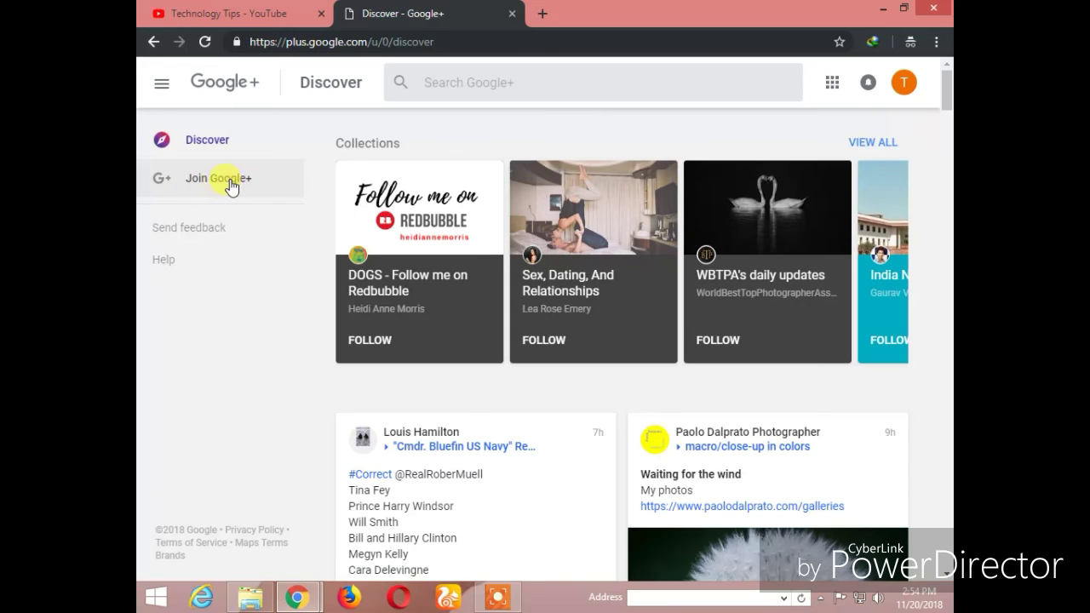
pyautogui.click(229, 182)
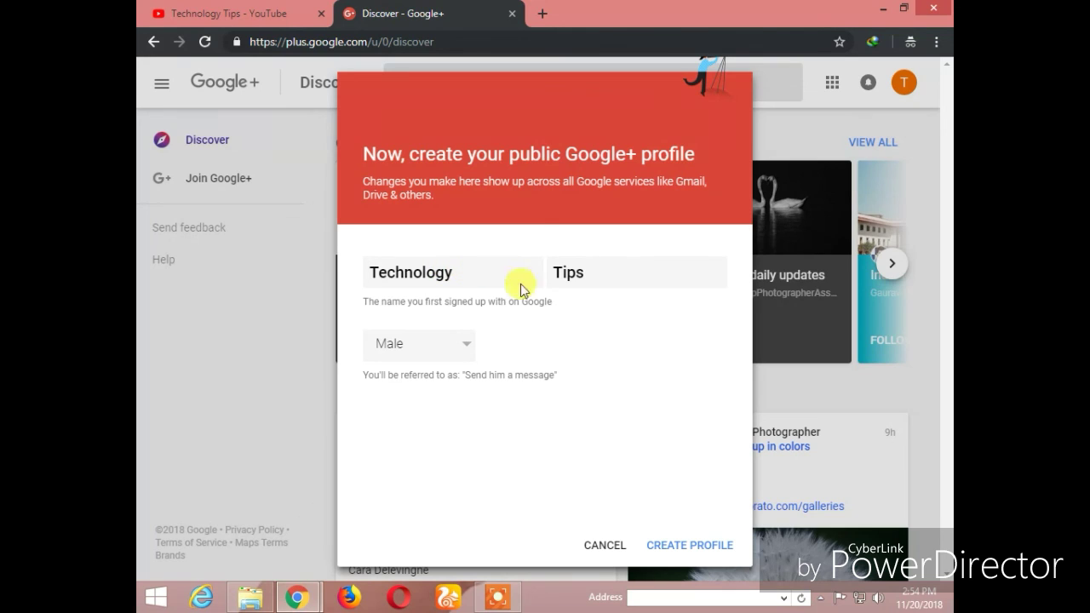
pyautogui.click(690, 549)
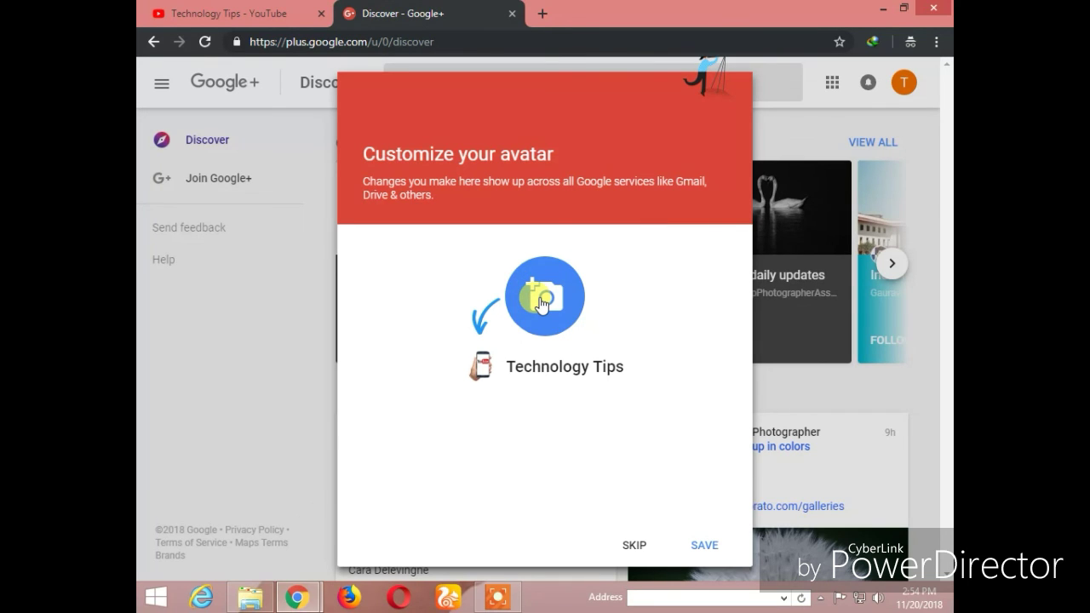
pyautogui.click(696, 546)
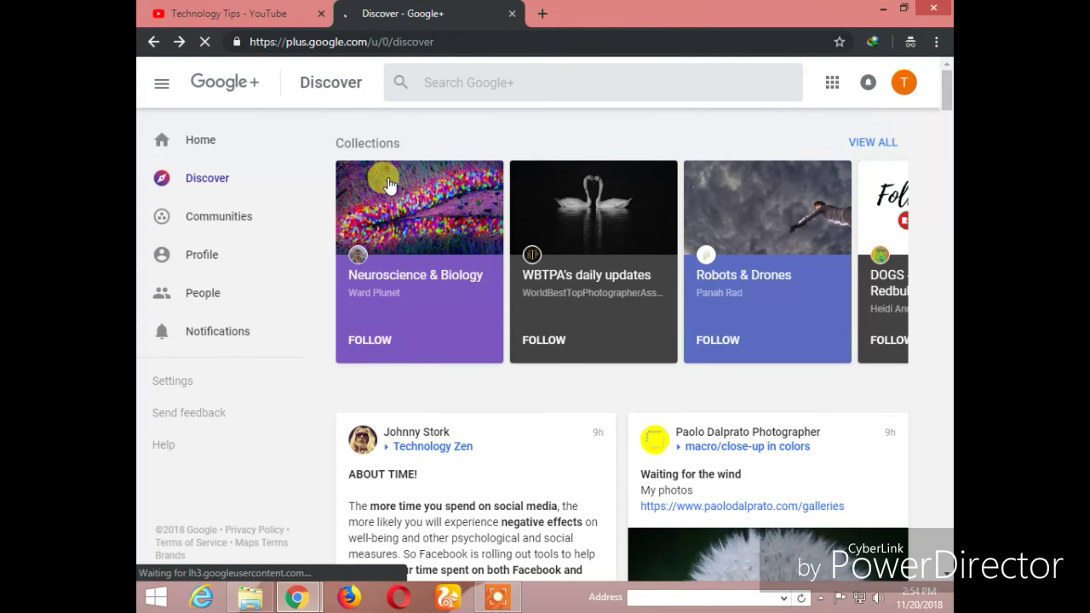
# Step: Open the Technology Tips Google+ profile and select its web address for copying
pyautogui.click(193, 257)
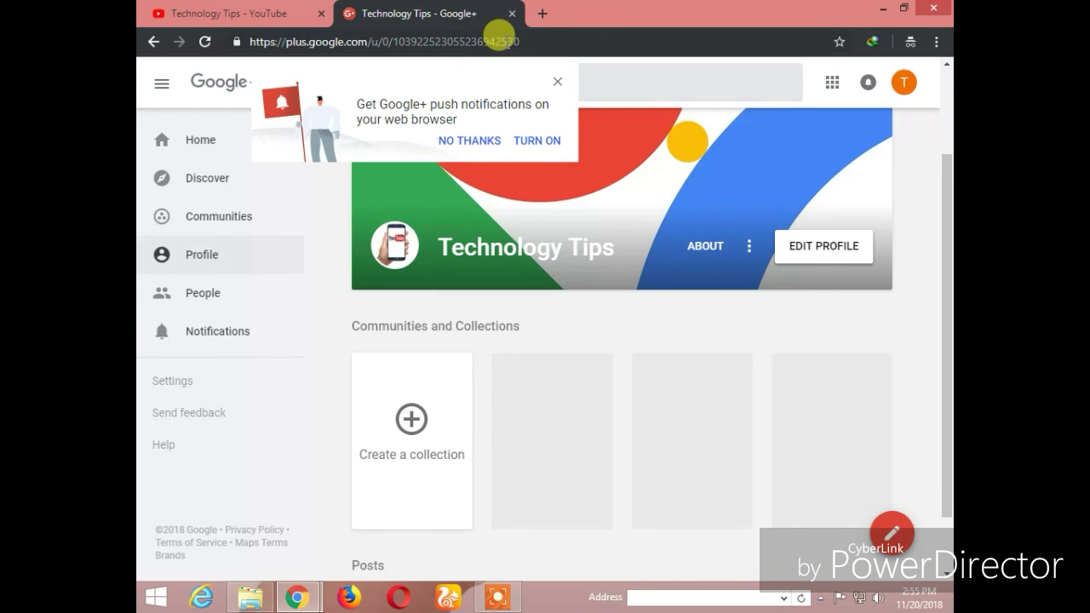
pyautogui.click(501, 40)
pyautogui.rightClick(443, 43)
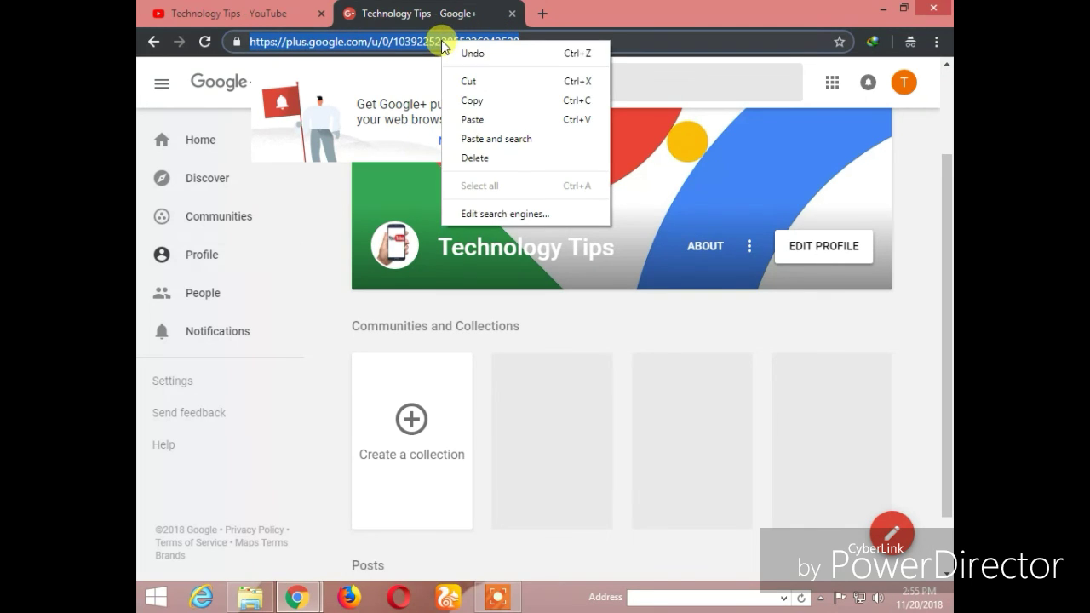
# Step: Copy the Google+ profile address, paste it as the google plus link URL, and save
pyautogui.click(456, 98)
pyautogui.click(292, 16)
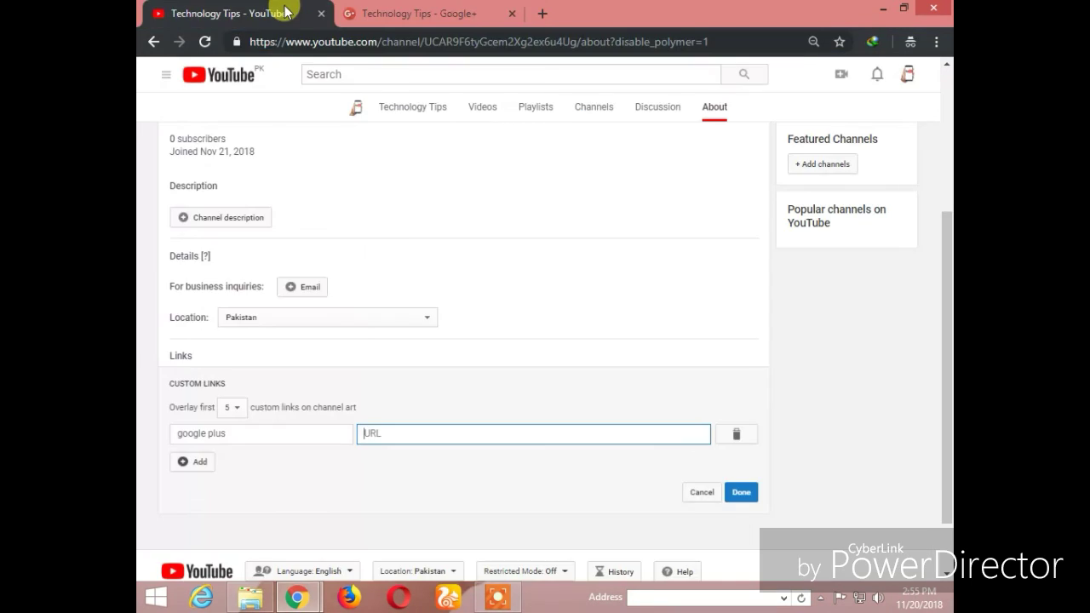
pyautogui.click(411, 429)
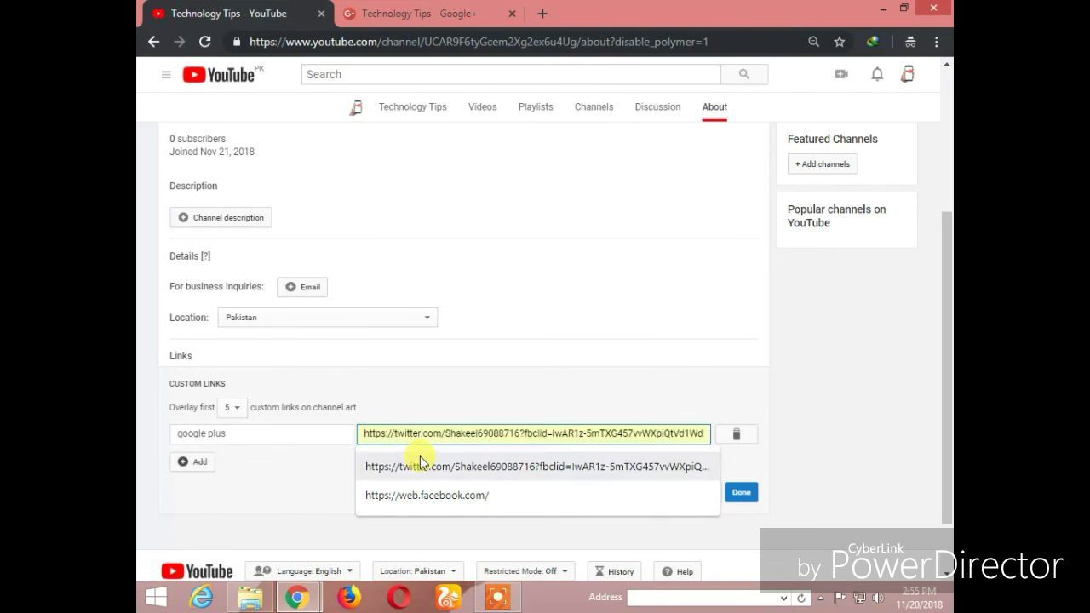
pyautogui.rightClick(421, 433)
pyautogui.click(456, 308)
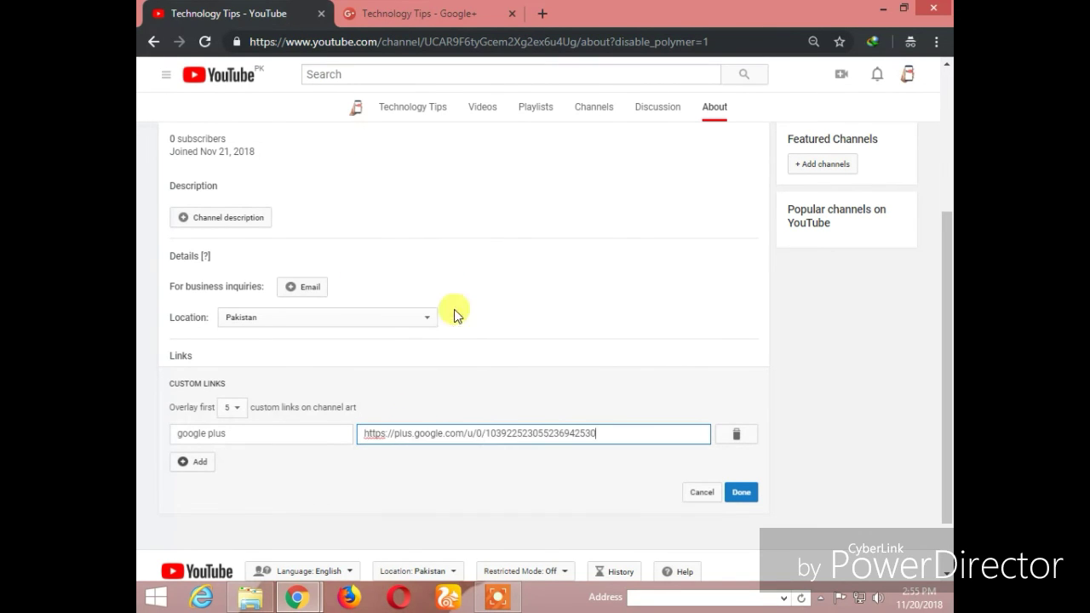
pyautogui.click(738, 497)
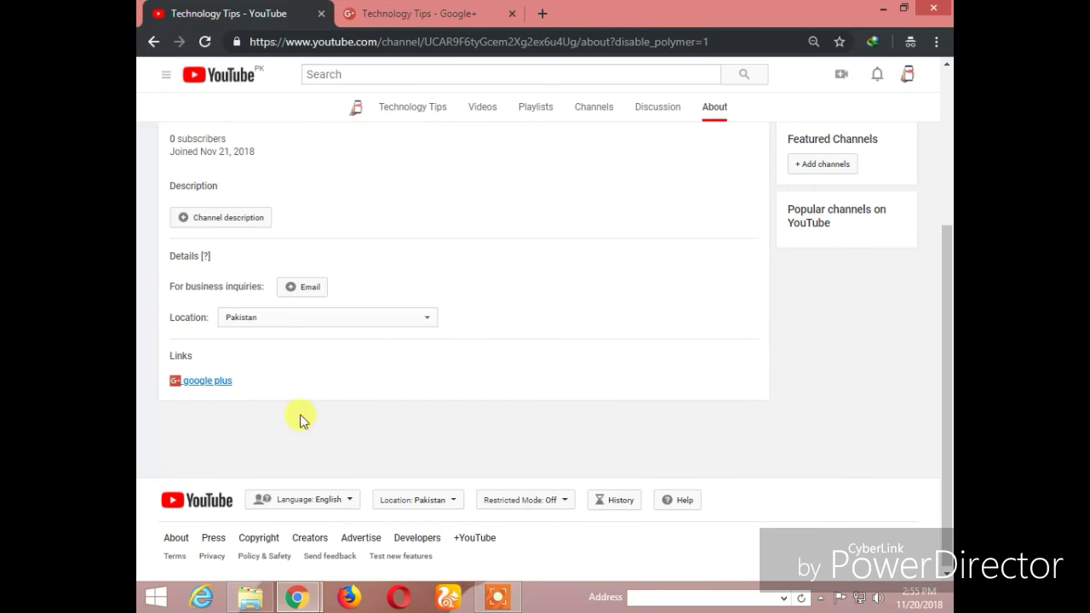